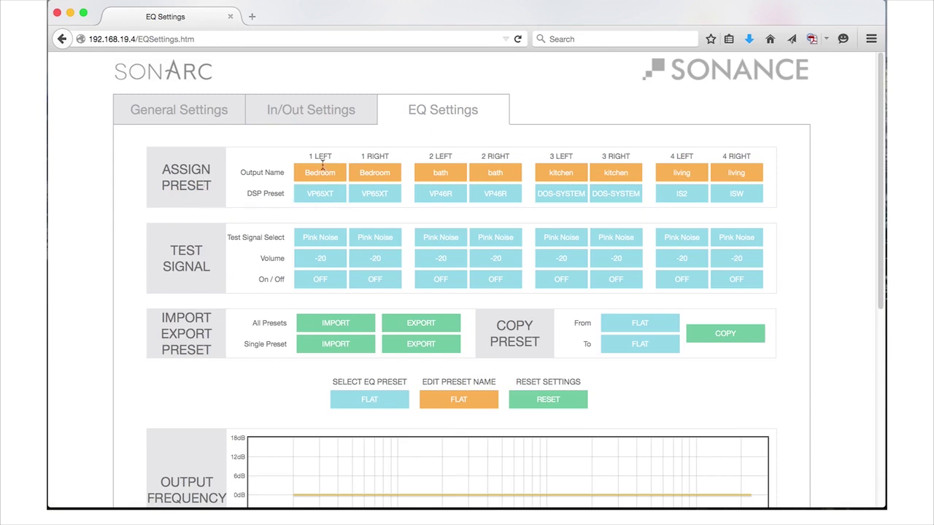
# - Check the input and output names on the In/Out Settings page and return to EQ Settings
pyautogui.click(328, 121)
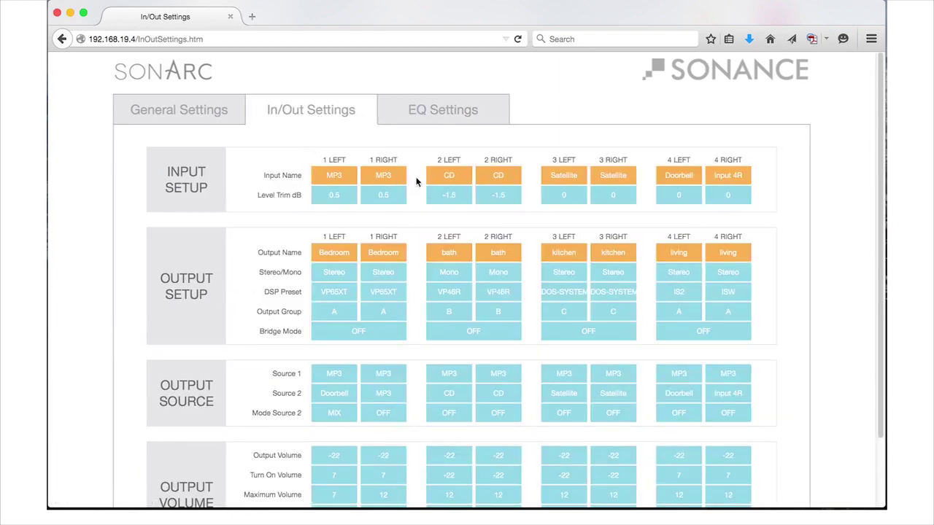
pyautogui.click(431, 117)
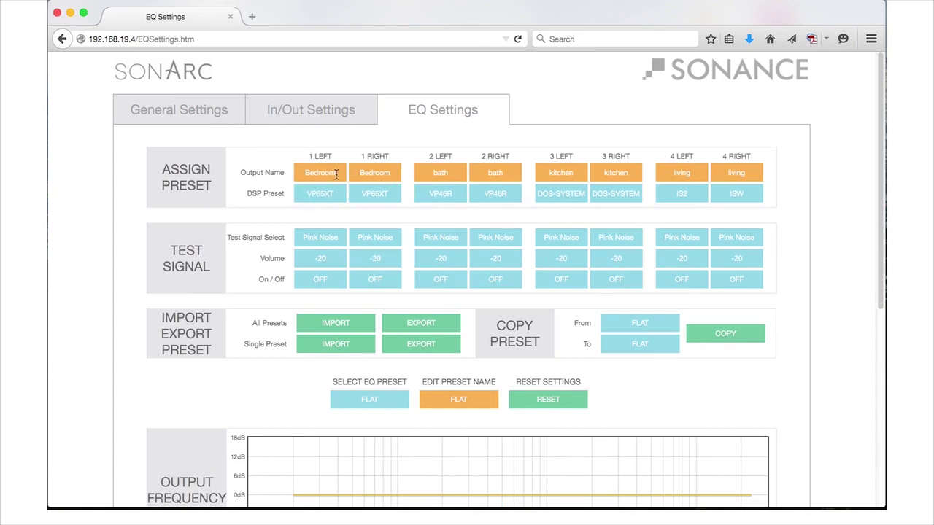
# - Assign the FLAT DSP preset to the 1 Left output and set its test signal volume to -31
pyautogui.click(329, 113)
pyautogui.click(331, 239)
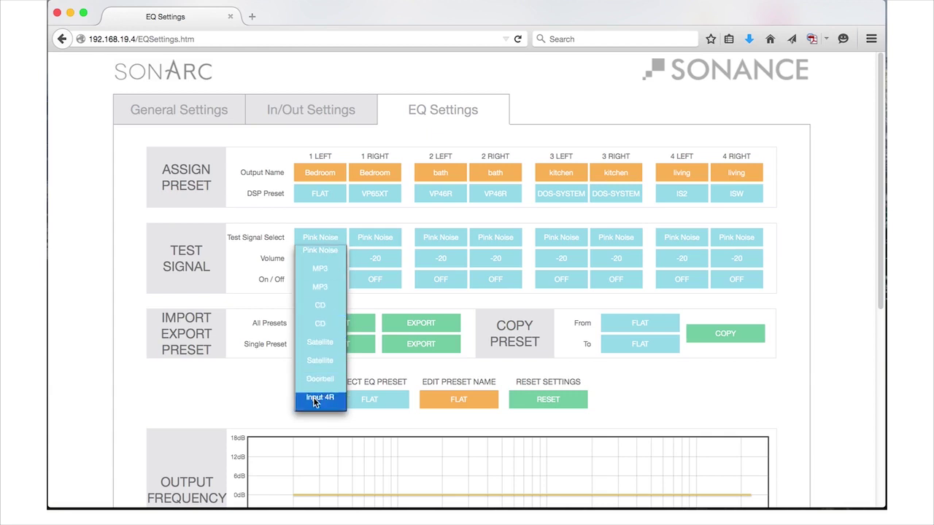
pyautogui.click(296, 216)
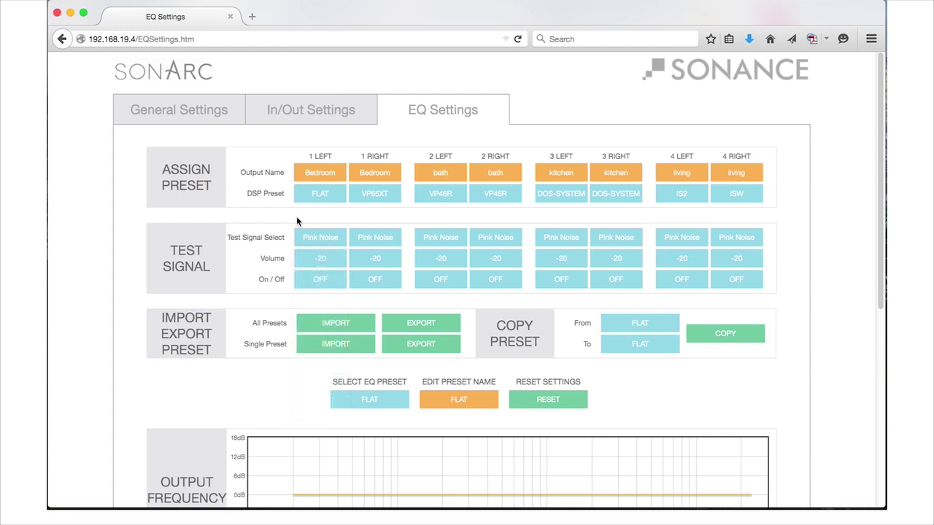
pyautogui.click(329, 258)
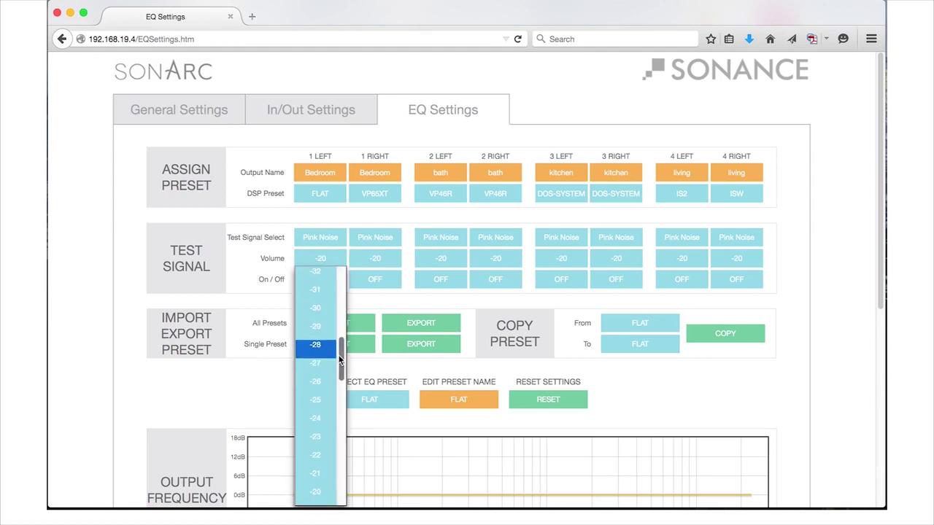
pyautogui.moveTo(340, 356)
pyautogui.mouseDown()
pyautogui.moveTo(329, 261)
pyautogui.moveTo(338, 478)
pyautogui.moveTo(339, 330)
pyautogui.moveTo(340, 353)
pyautogui.mouseUp()
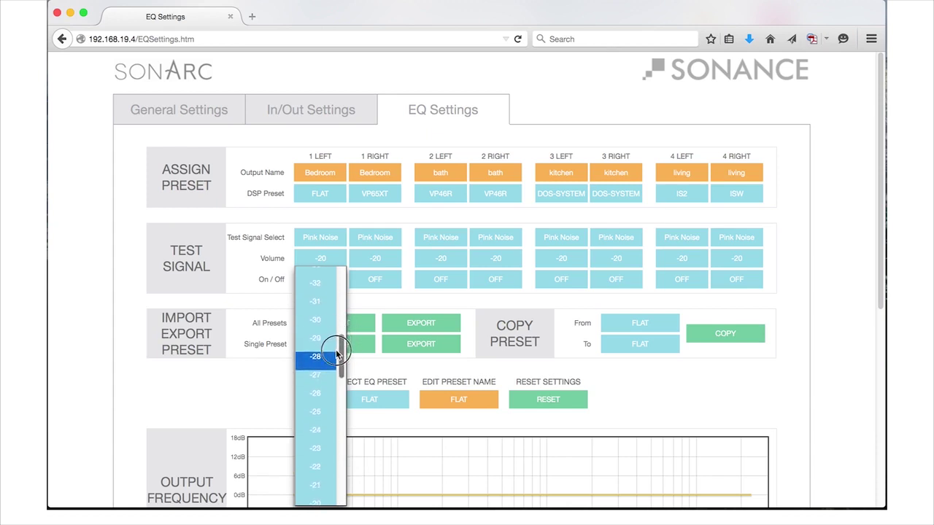
pyautogui.click(312, 305)
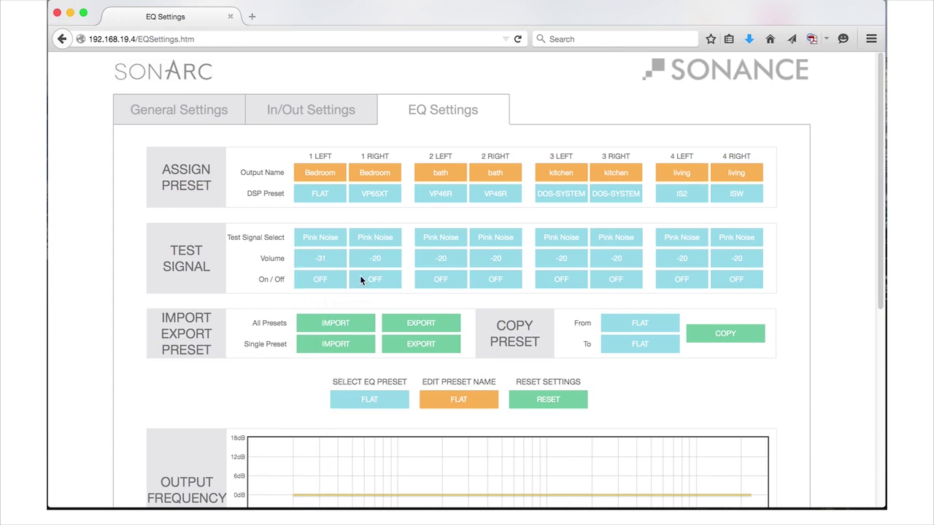
# - Turn on the Pink Noise test signal for the 2 Left output
pyautogui.click(376, 284)
pyautogui.click(377, 284)
pyautogui.click(442, 282)
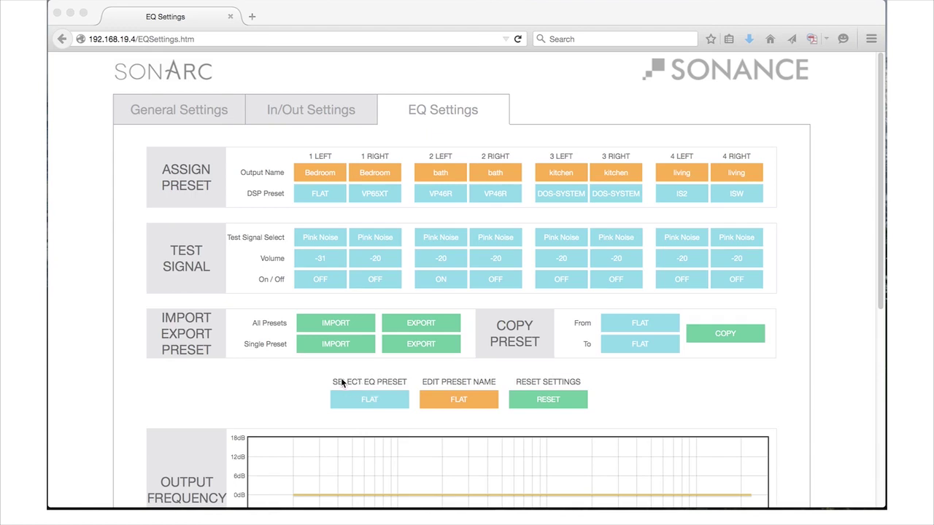
# - Select the AS38RS EQ preset and export it as a single preset, saving the file 3_AS38RS.eqs
pyautogui.click(385, 401)
pyautogui.click(385, 402)
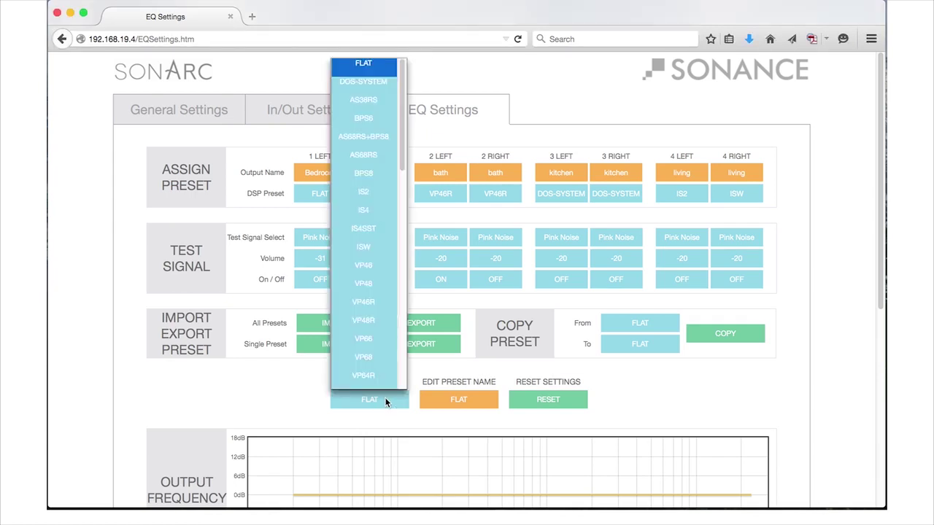
pyautogui.click(376, 100)
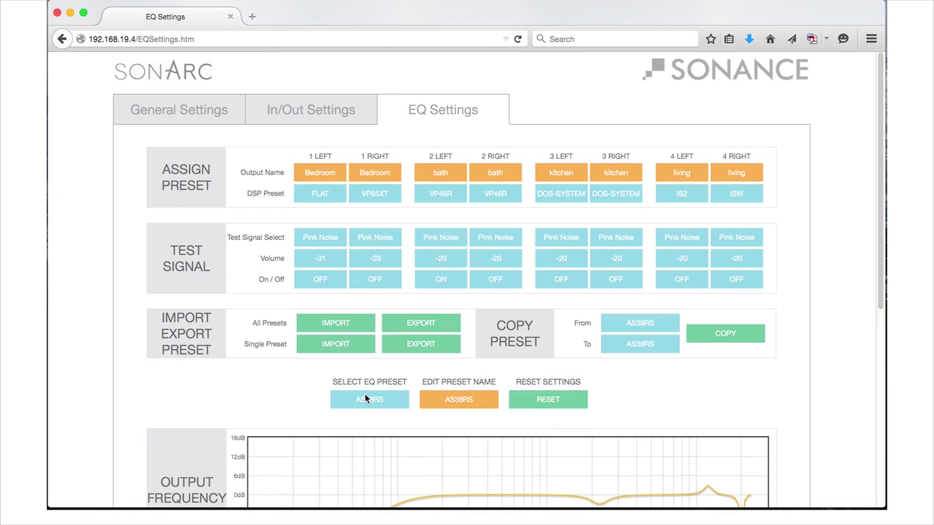
pyautogui.click(418, 344)
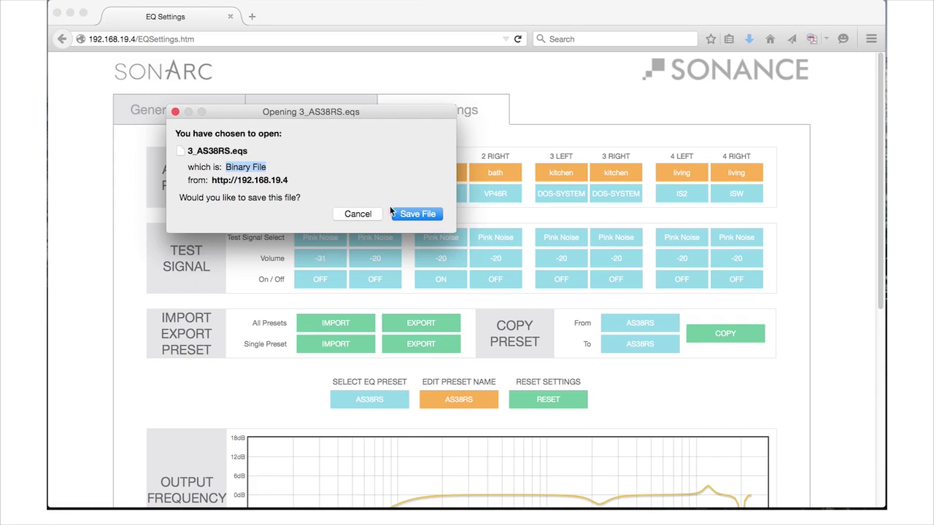
pyautogui.click(408, 214)
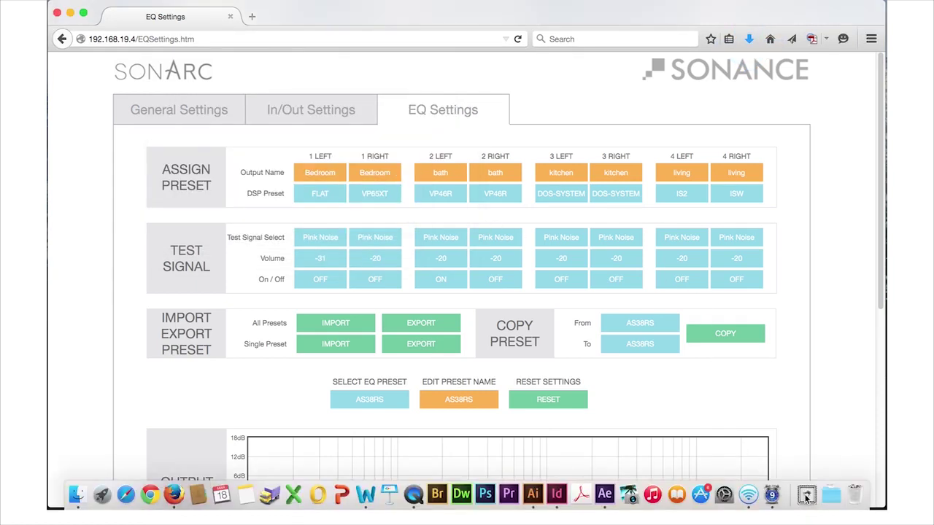
# - Check the exported AS38RS preset file in the Downloads folder and close the folder window
pyautogui.click(806, 496)
pyautogui.click(830, 195)
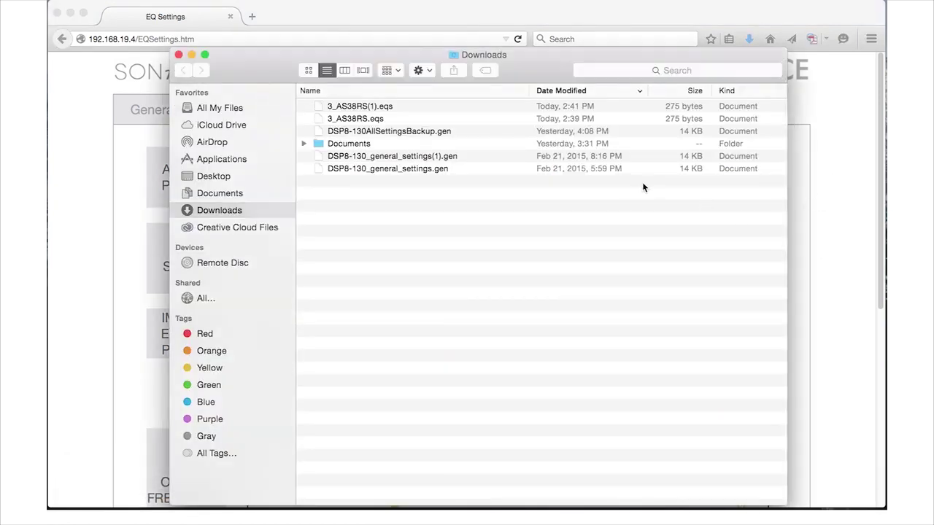
pyautogui.click(179, 56)
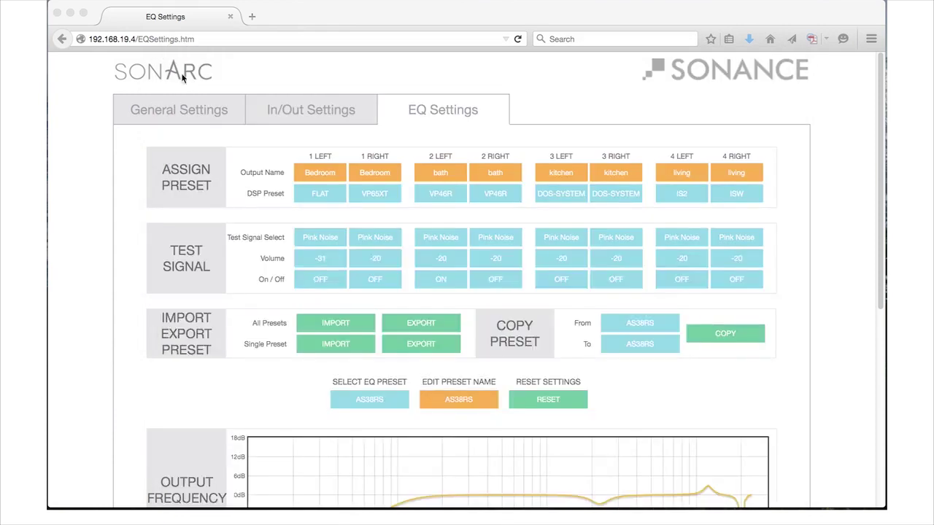
# - Select the 43-OPEN EQ preset and import the single preset file 3_AS38RS.eqs into it, returning to the settings page
pyautogui.click(391, 400)
pyautogui.scroll(-15, 380, 365)
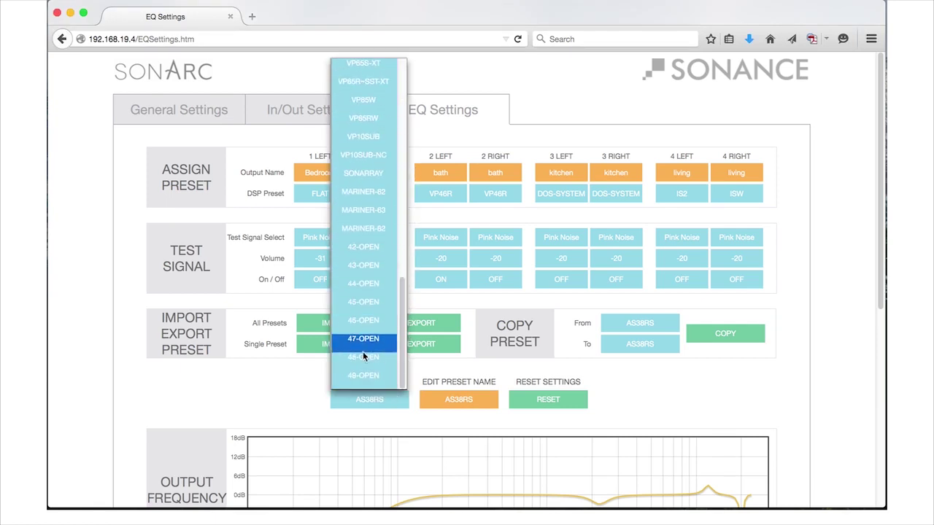
pyautogui.click(364, 250)
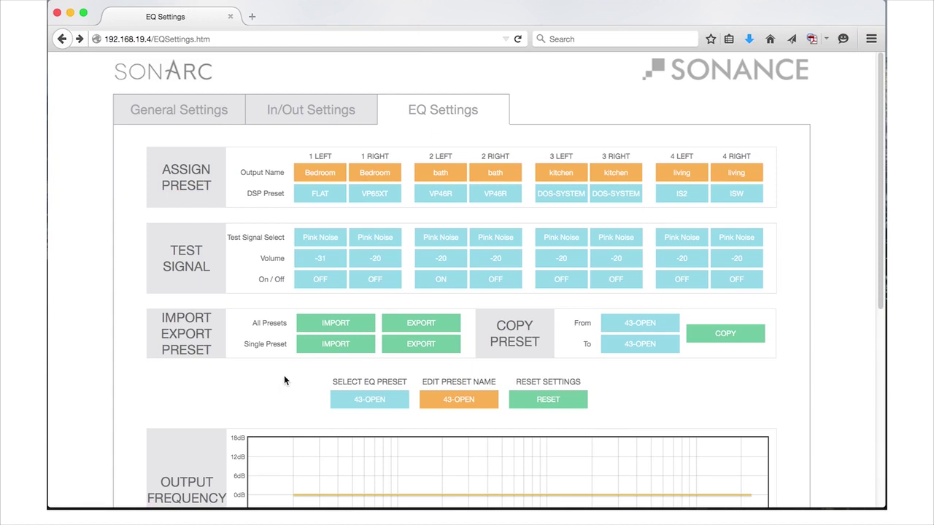
pyautogui.click(340, 350)
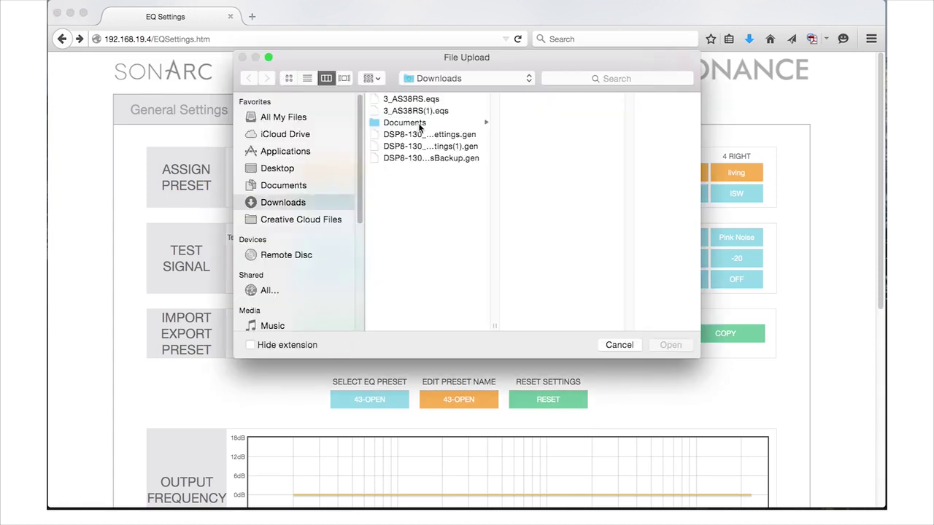
pyautogui.click(432, 102)
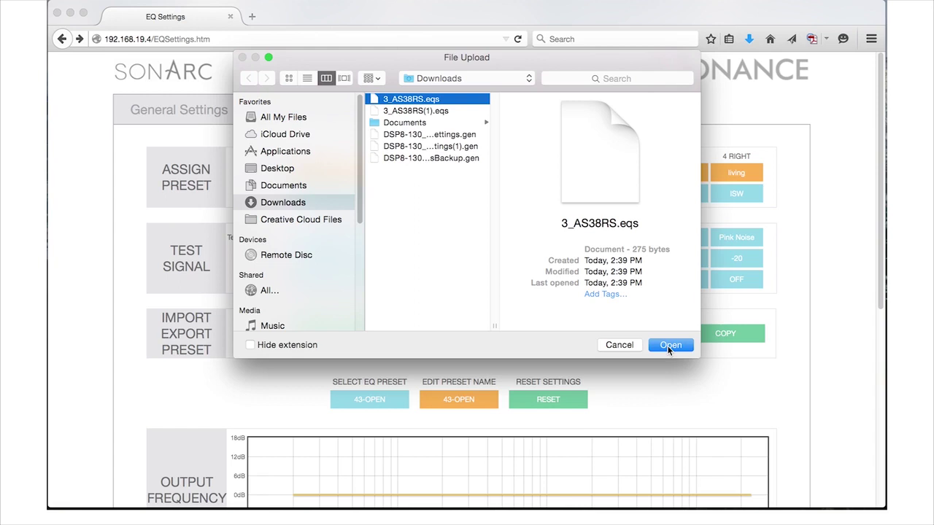
pyautogui.click(670, 345)
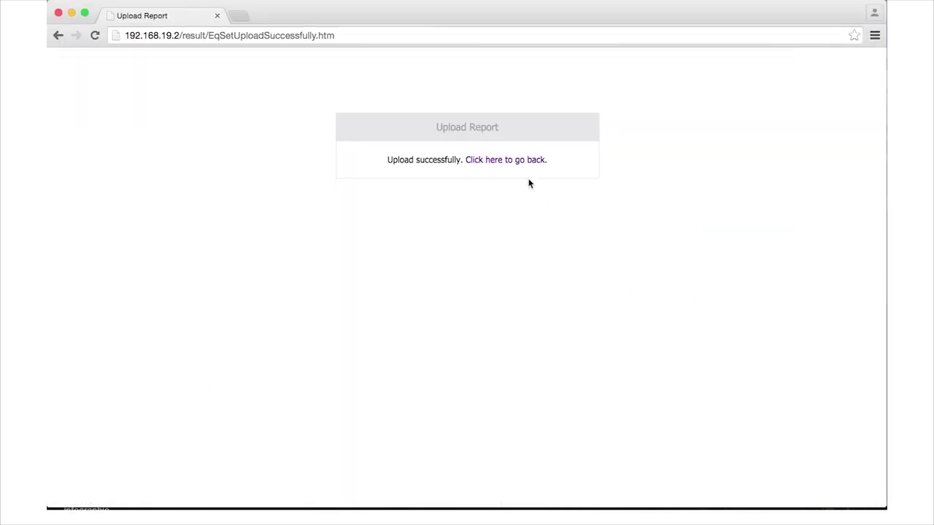
pyautogui.click(508, 164)
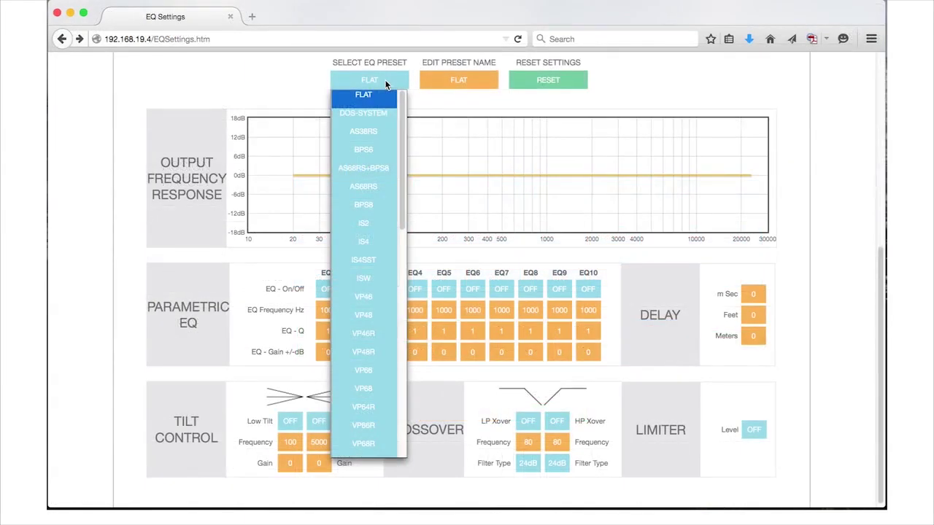
# - Look through the available EQ presets and read the Sonamp DSP Amplifiers page on sonance.com down to the specifications and related products
pyautogui.scroll(-10, 373, 316)
pyautogui.scroll(-5, 375, 321)
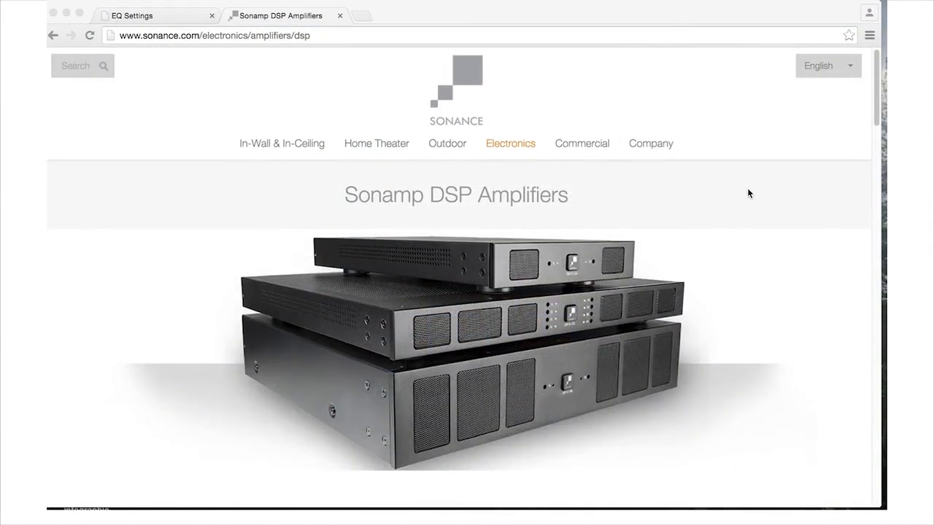
pyautogui.scroll(-5, 748, 189)
pyautogui.scroll(-10, 747, 193)
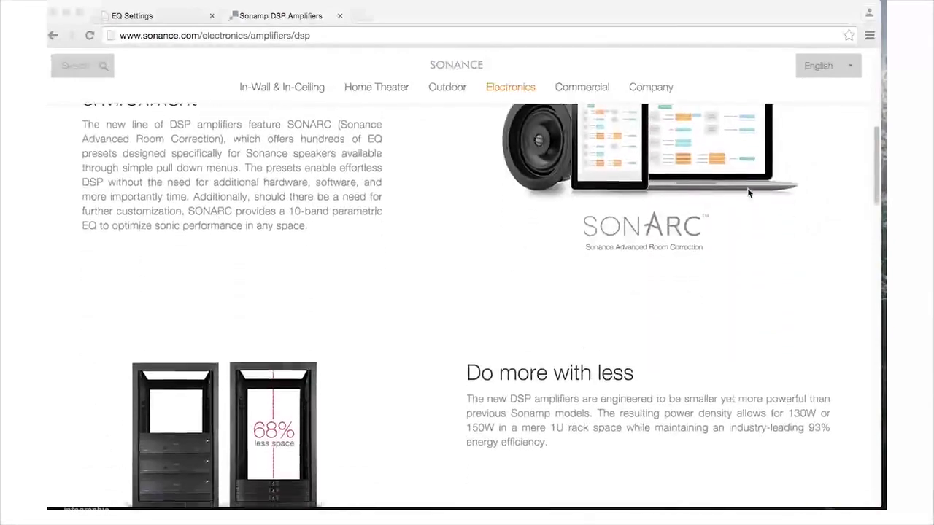
pyautogui.scroll(-5, 748, 193)
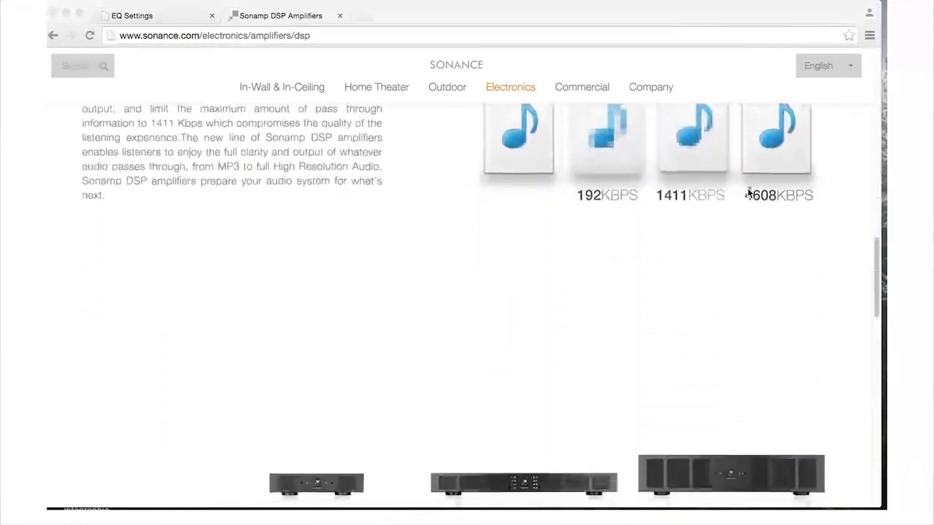
pyautogui.scroll(-15, 749, 193)
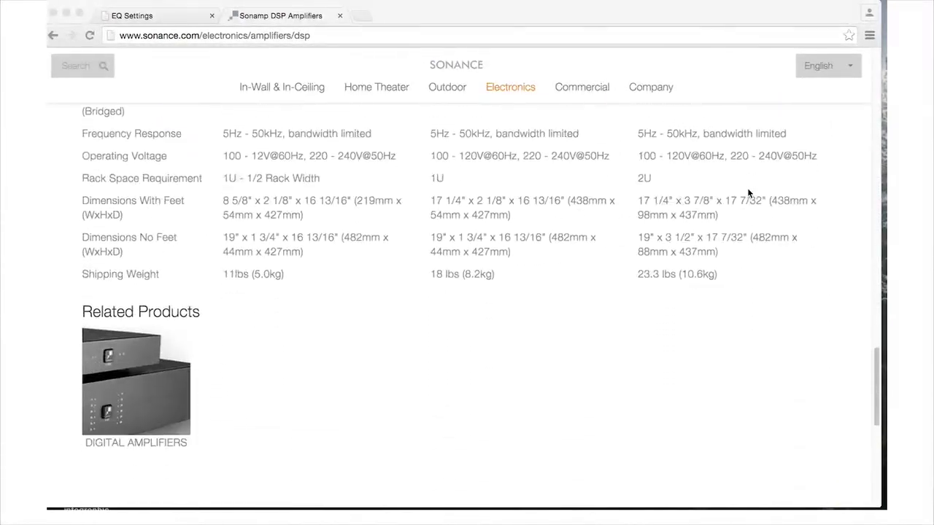
pyautogui.scroll(-5, 748, 193)
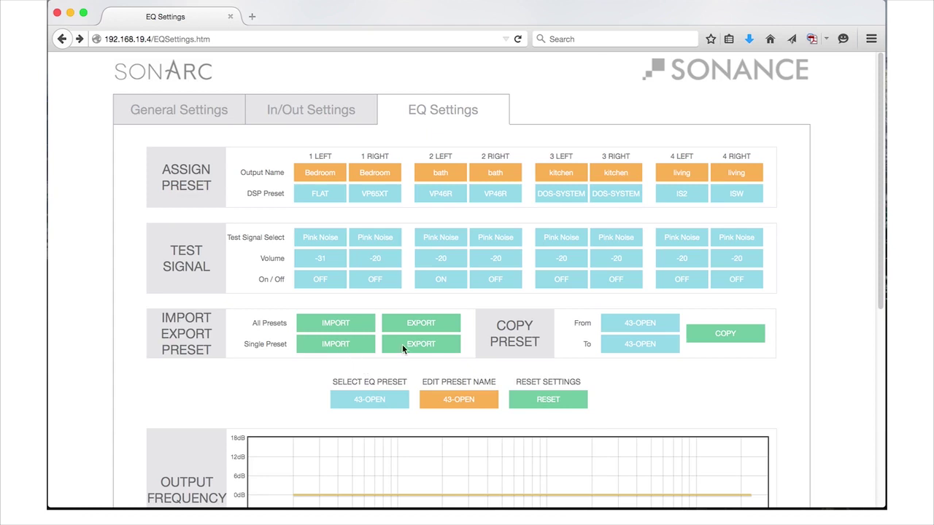
pyautogui.scroll(-1, 526, 334)
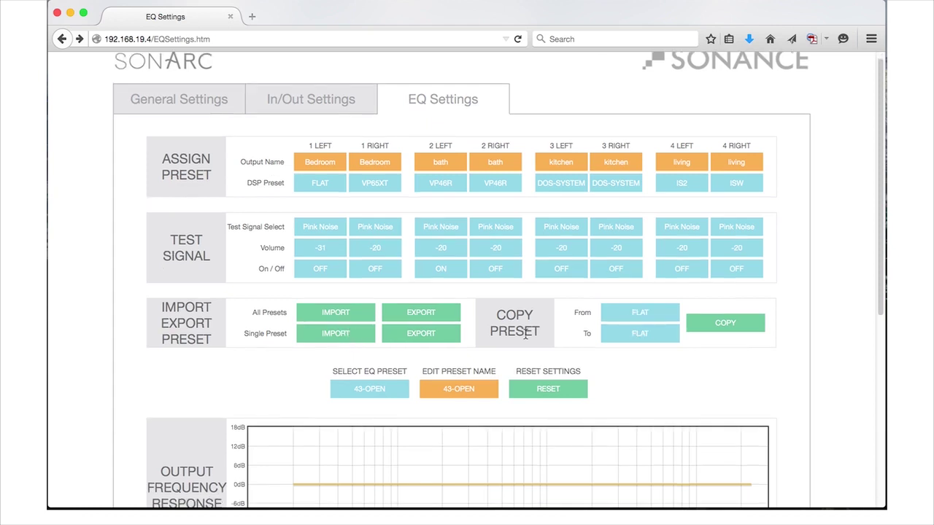
pyautogui.click(629, 340)
pyautogui.scroll(-5, 629, 293)
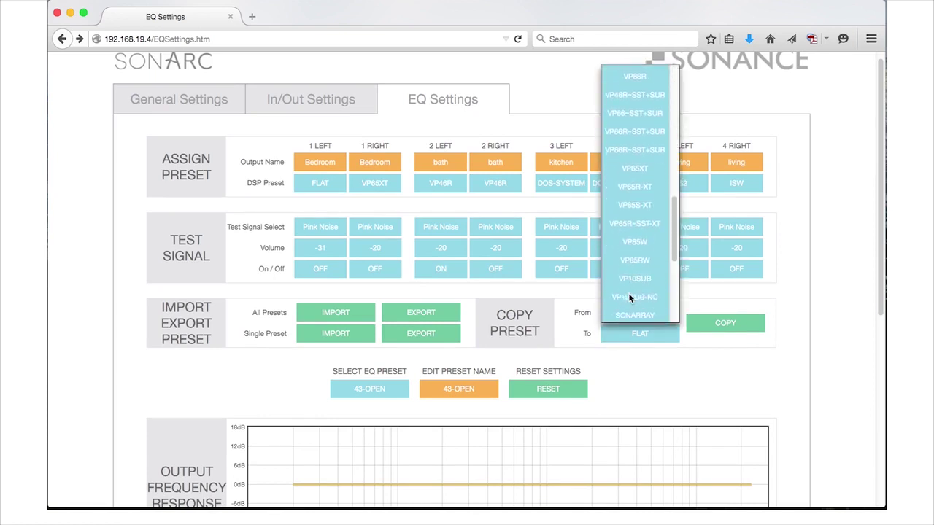
pyautogui.scroll(-3, 628, 293)
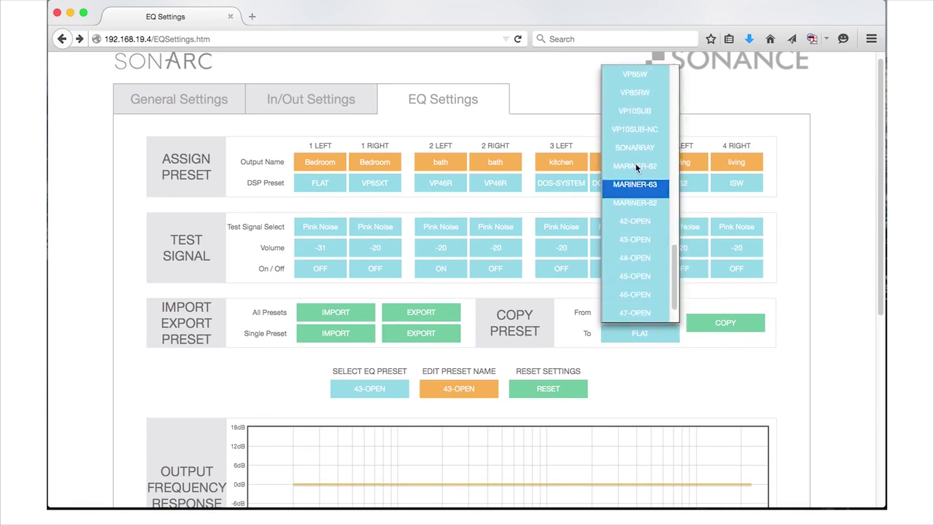
pyautogui.click(802, 291)
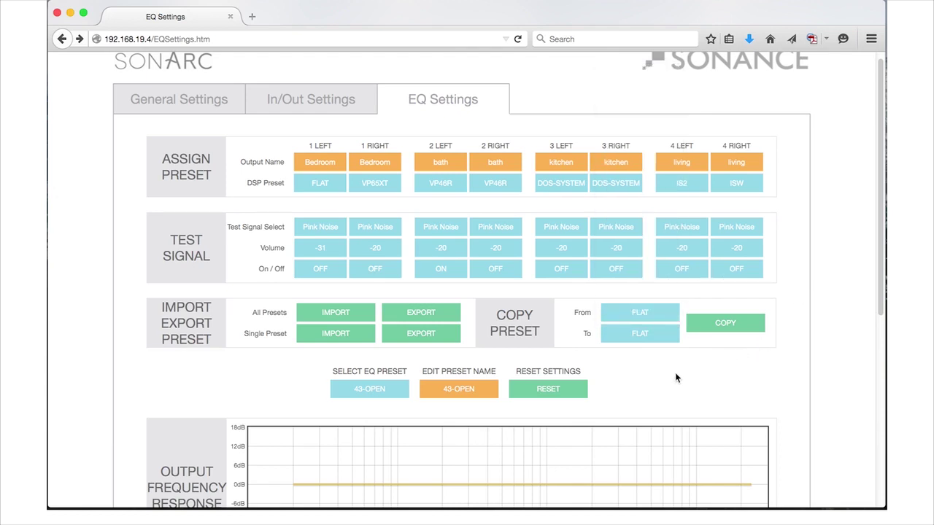
# - Set the preset copy source to AS38RS and its destination to 43-OPEN
pyautogui.scroll(-3, 675, 376)
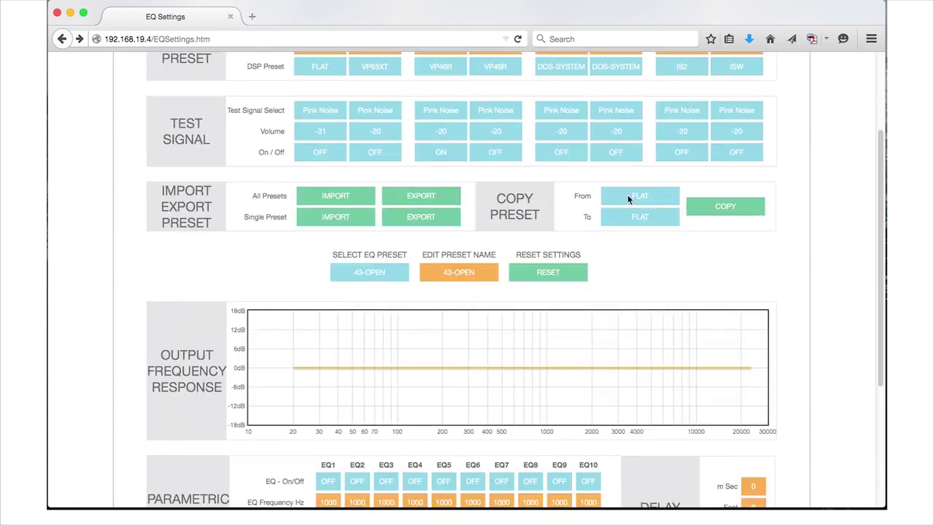
pyautogui.click(629, 199)
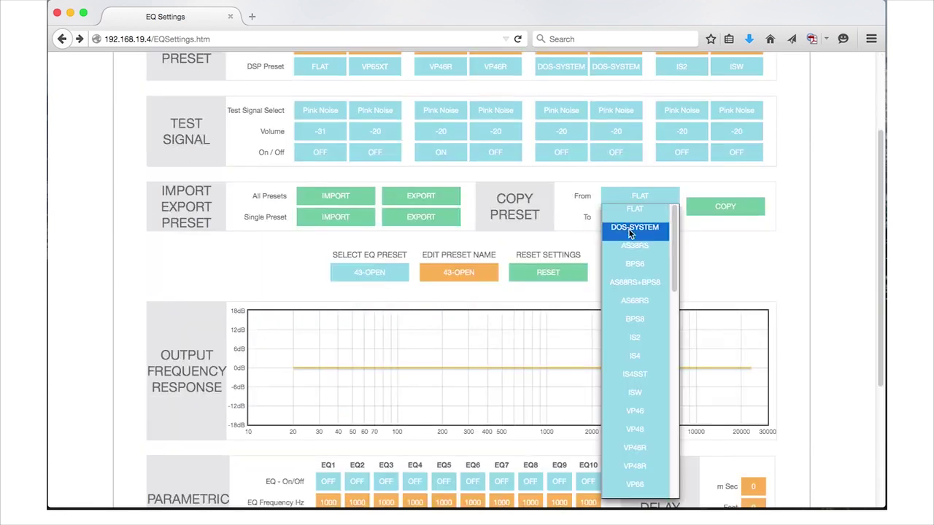
pyautogui.click(632, 251)
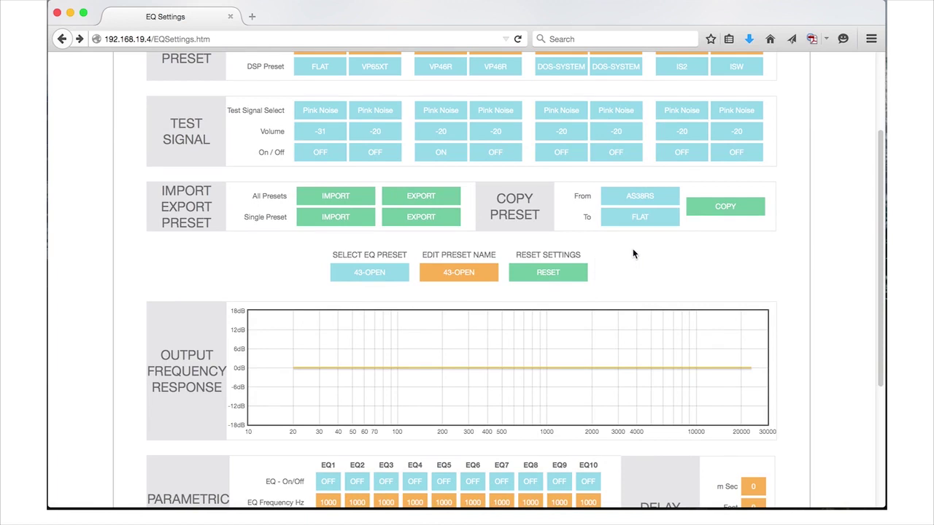
pyautogui.click(642, 216)
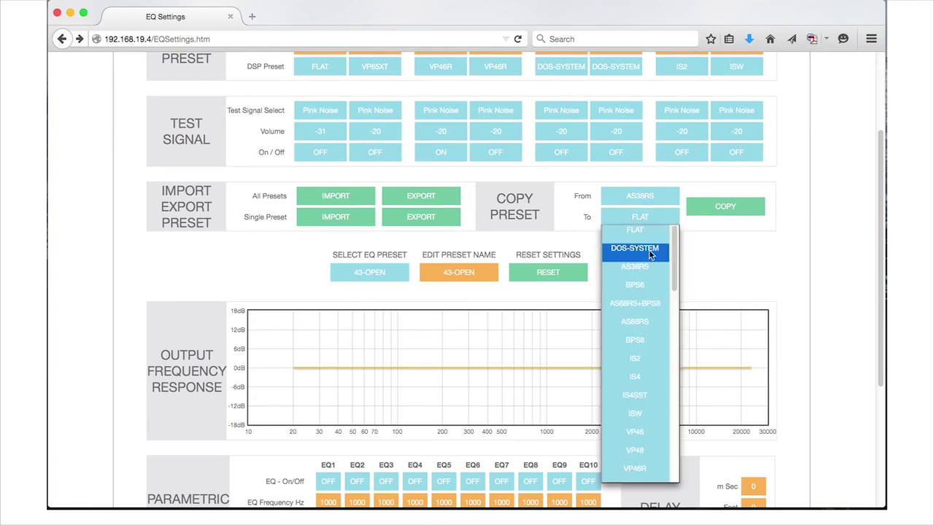
pyautogui.scroll(-5, 642, 335)
pyautogui.scroll(-5, 643, 335)
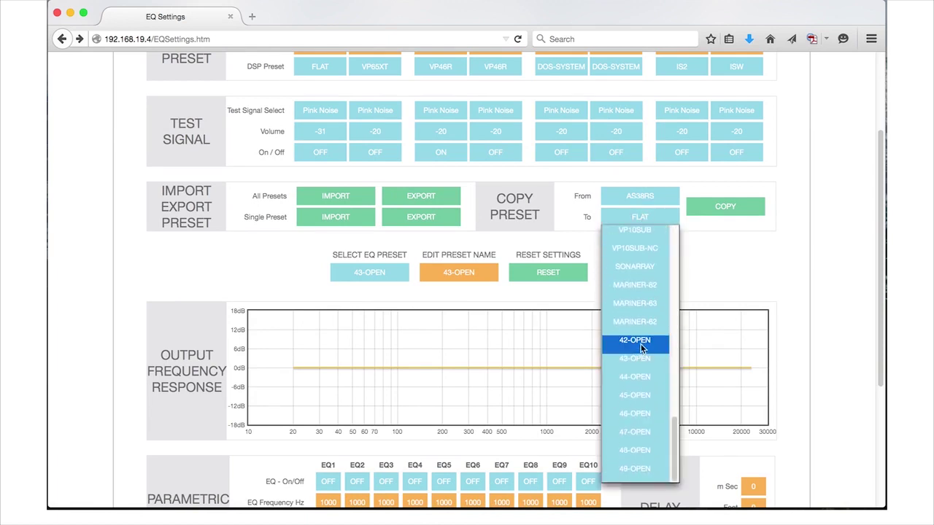
pyautogui.click(635, 359)
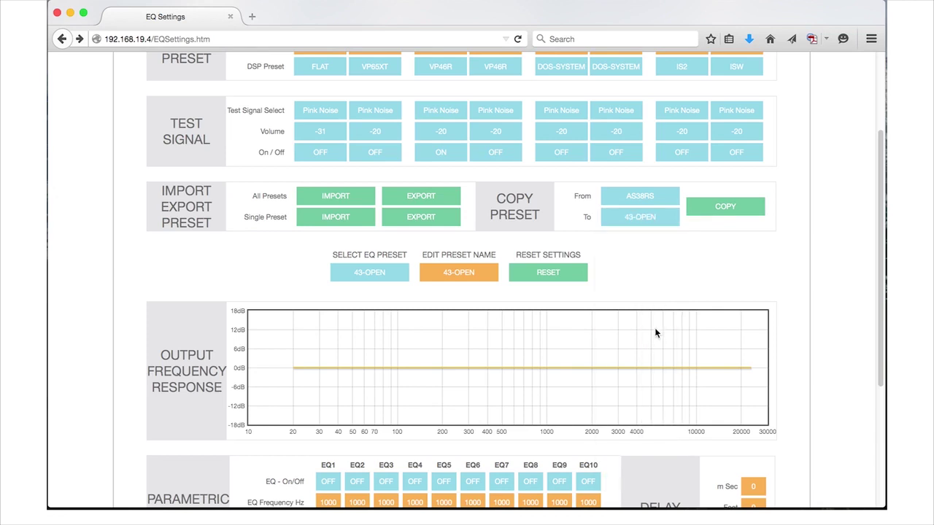
# - Copy AS38RS into the 43-OPEN slot and select the copied AS38RS, listed after 42-OPEN, as the EQ preset
pyautogui.click(715, 206)
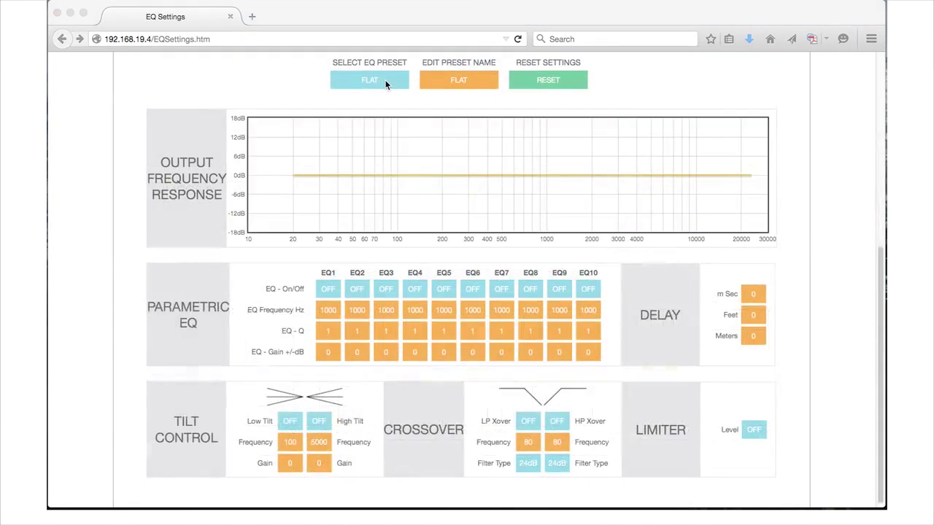
pyautogui.click(386, 85)
pyautogui.click(387, 85)
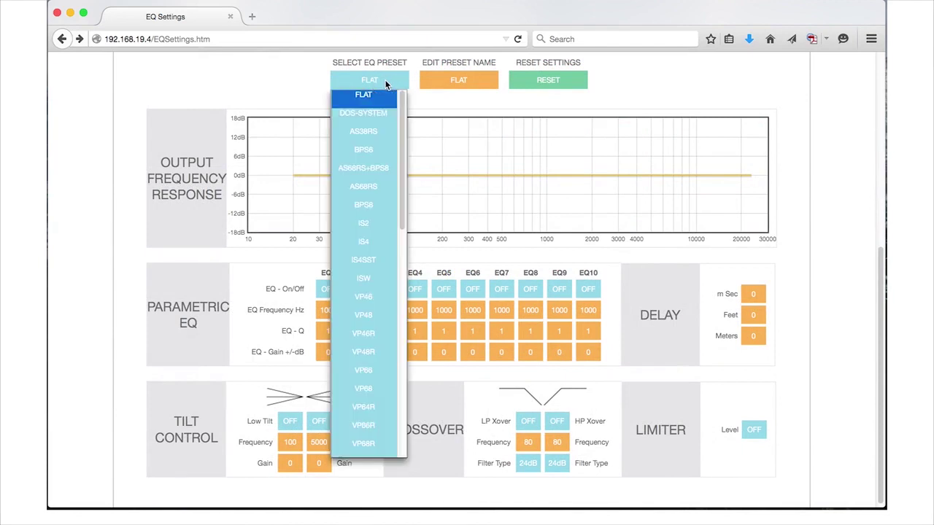
pyautogui.scroll(-10, 374, 318)
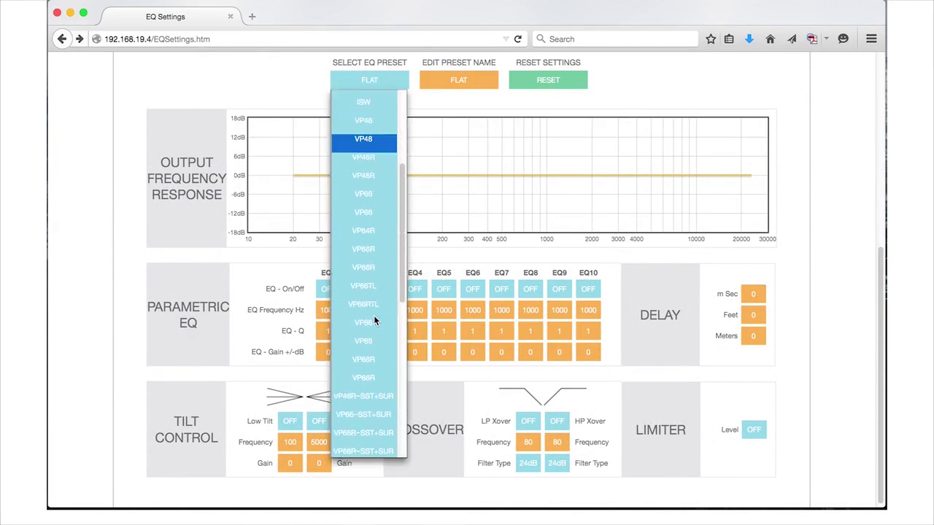
pyautogui.scroll(-2, 374, 318)
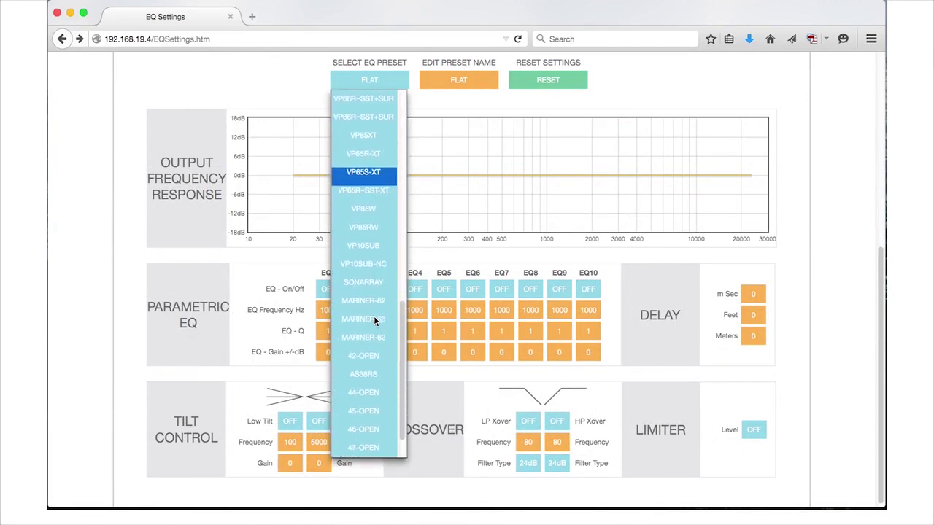
pyautogui.click(370, 365)
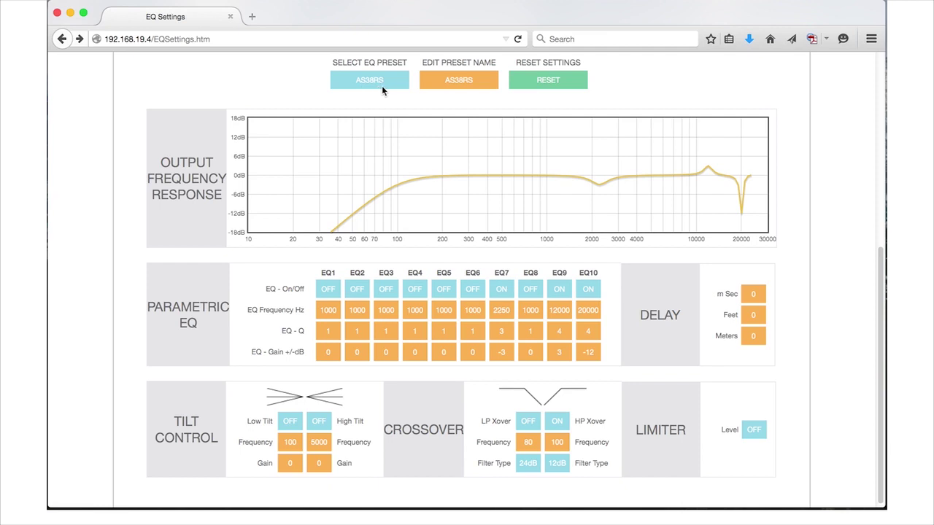
# - Rename the copied preset as AS38RSJH and reset all of its settings
pyautogui.click(475, 82)
pyautogui.write('JH')
pyautogui.click(501, 91)
pyautogui.click(550, 80)
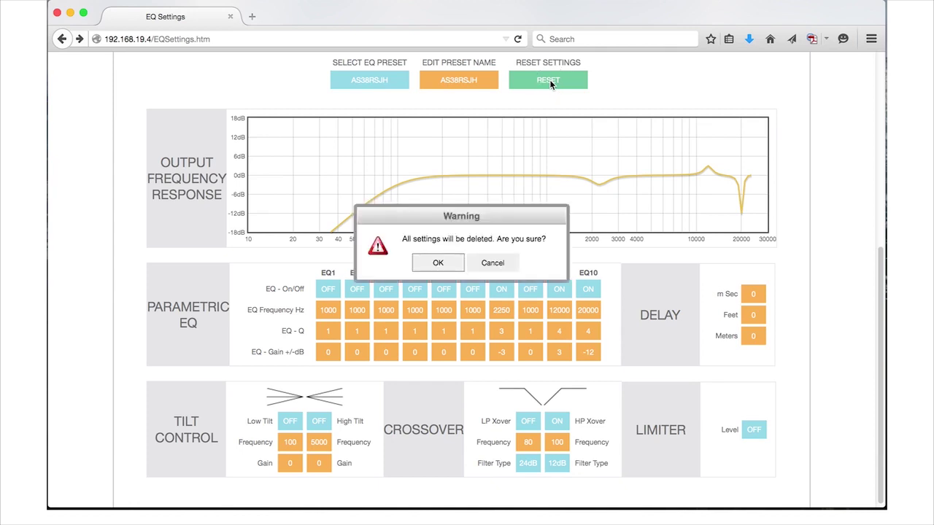
pyautogui.click(445, 263)
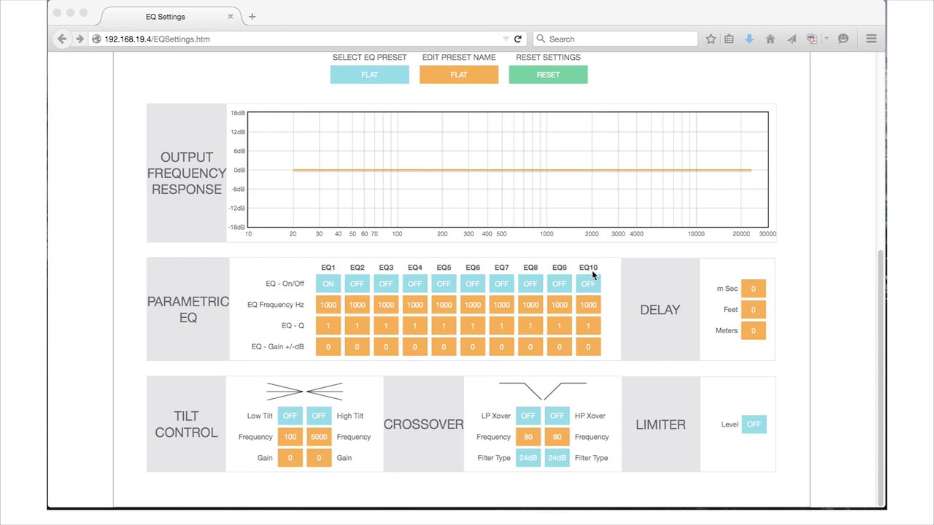
# - Turn on EQ1 of the FLAT preset with a frequency of 500 Hz, a Q of 24 and a gain of 8 dB
pyautogui.click(329, 287)
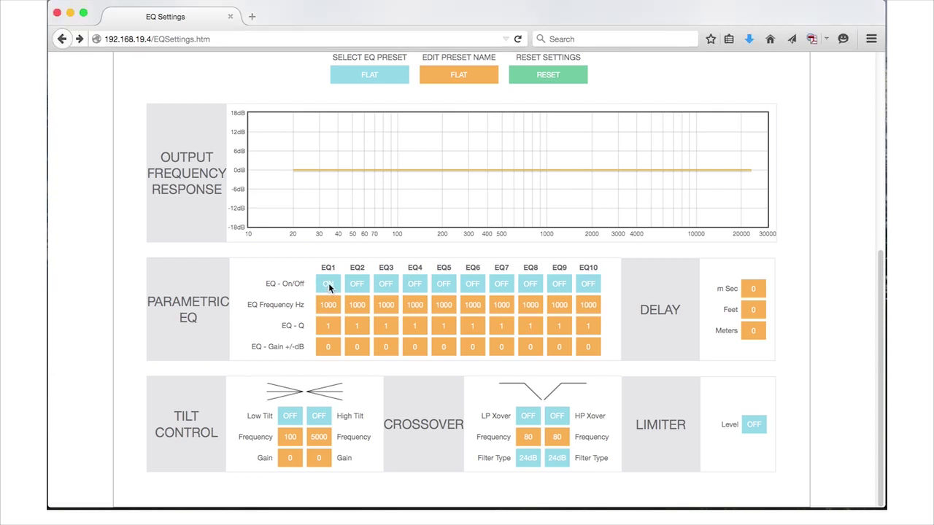
pyautogui.click(329, 288)
pyautogui.doubleClick(332, 306)
pyautogui.write('500')
pyautogui.click(332, 328)
pyautogui.moveTo(332, 327); pyautogui.dragTo(315, 327)
pyautogui.write('24')
pyautogui.click(316, 348)
pyautogui.write('6')
pyautogui.click(358, 347)
# - Try delay settings of 4 milliseconds and 2 feet
pyautogui.moveTo(756, 289); pyautogui.dragTo(740, 289)
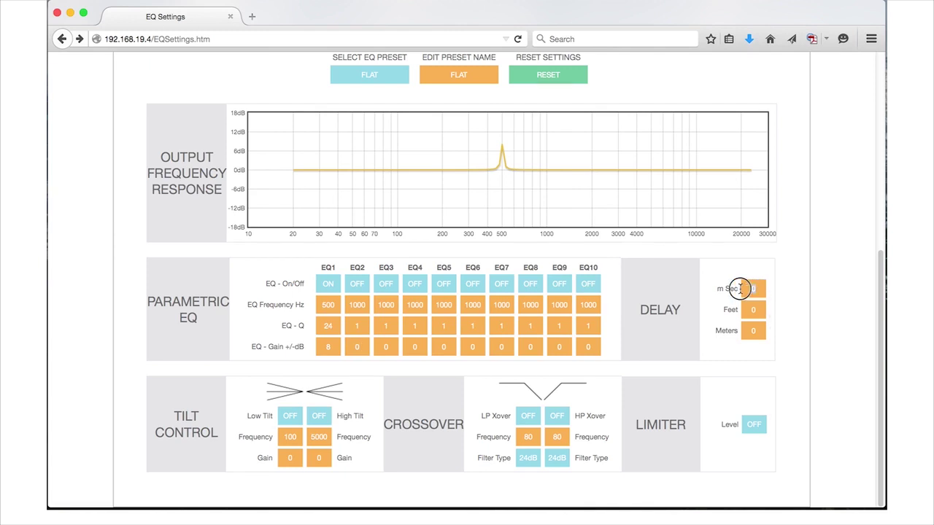
pyautogui.write('4')
pyautogui.moveTo(753, 313); pyautogui.dragTo(737, 310)
pyautogui.moveTo(759, 310); pyautogui.dragTo(737, 310)
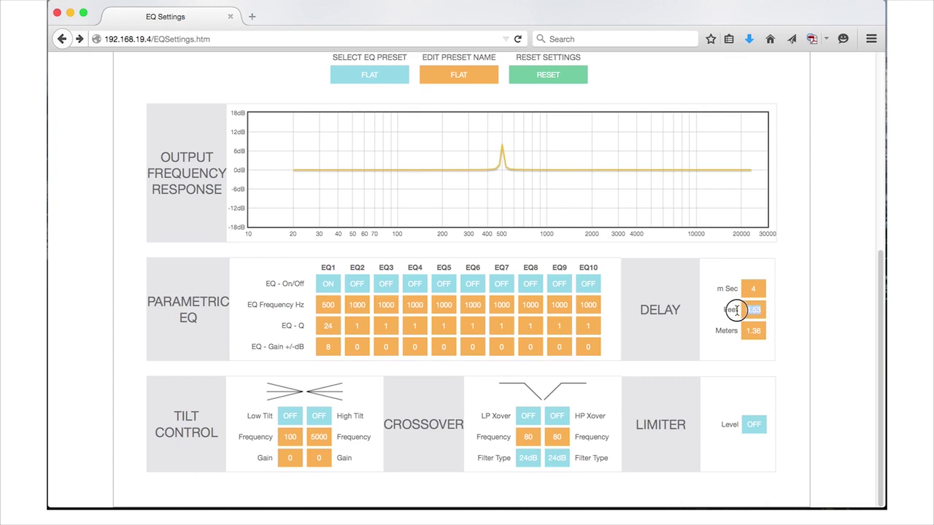
pyautogui.write('2')
pyautogui.click(763, 330)
# - Set the delay to 12 milliseconds
pyautogui.moveTo(760, 289); pyautogui.dragTo(732, 289)
pyautogui.write('12')
pyautogui.click(762, 310)
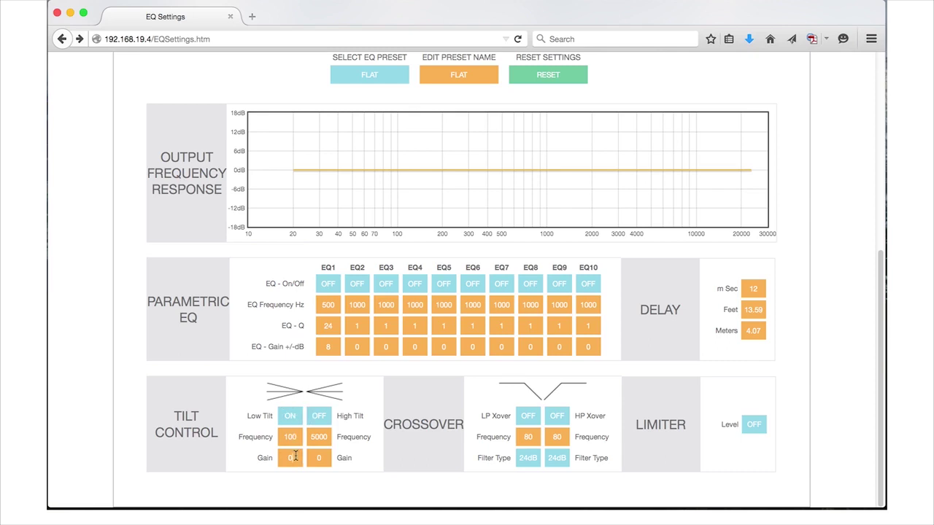
# - Set the low tilt gain to 3 and turn on the high tilt with a gain of -3
pyautogui.moveTo(295, 456); pyautogui.dragTo(281, 459)
pyautogui.write('3')
pyautogui.click(326, 422)
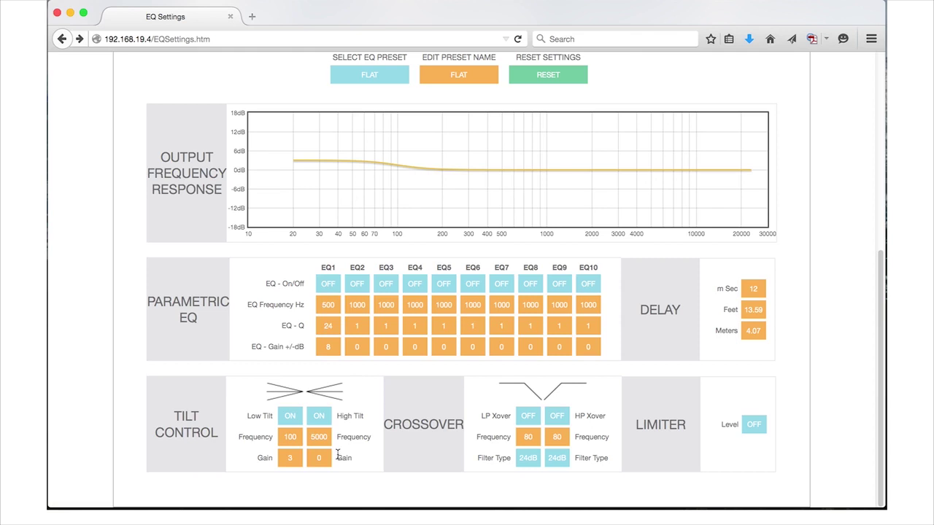
pyautogui.moveTo(327, 461); pyautogui.dragTo(310, 462)
pyautogui.write('-3')
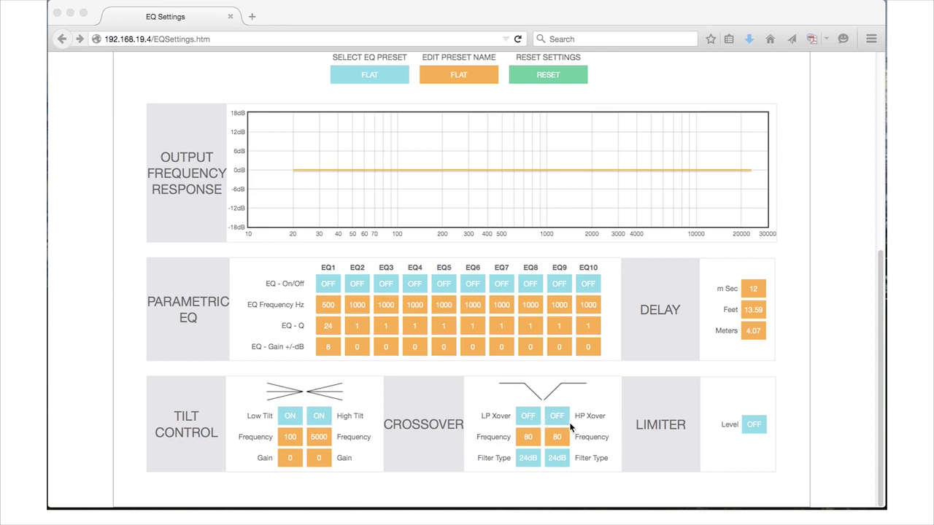
# - Turn on the low-pass crossover, set its frequency to 100 Hz, and switch it off again
pyautogui.click(527, 416)
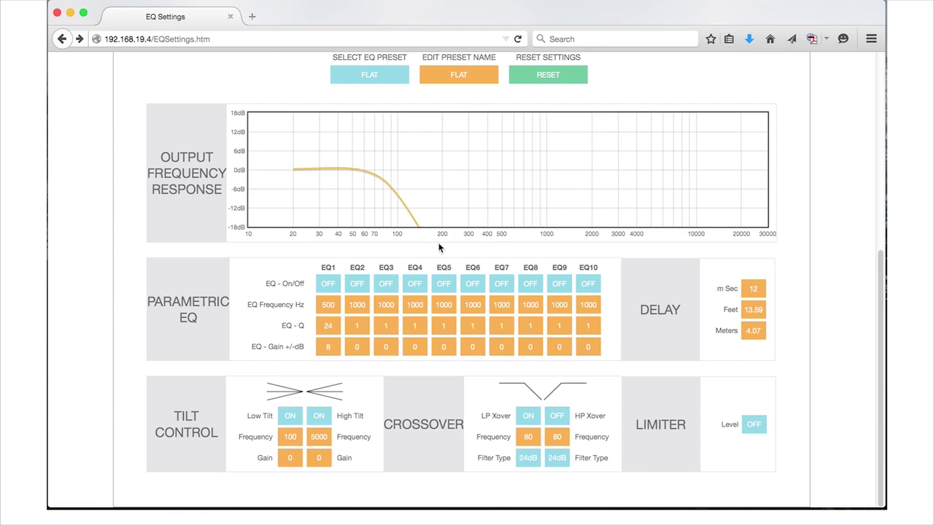
pyautogui.doubleClick(532, 437)
pyautogui.write('100')
pyautogui.press('Return')
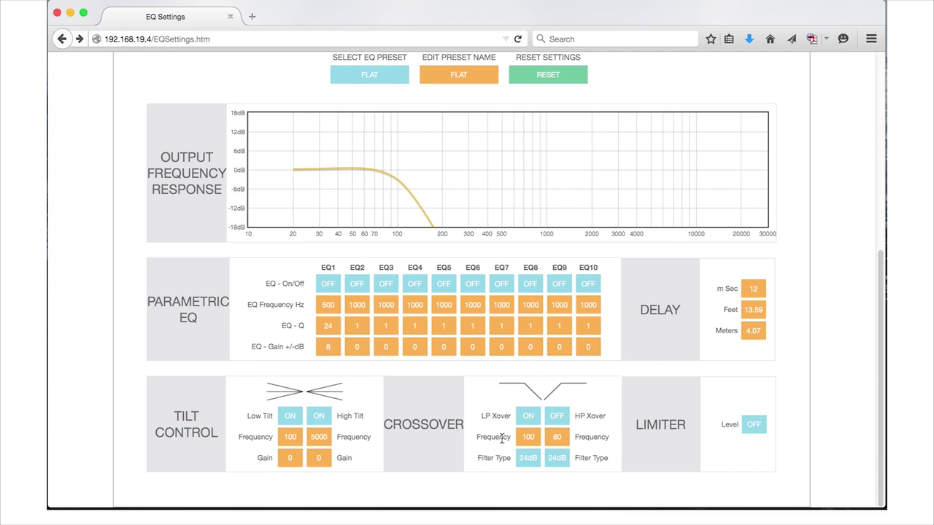
pyautogui.click(525, 418)
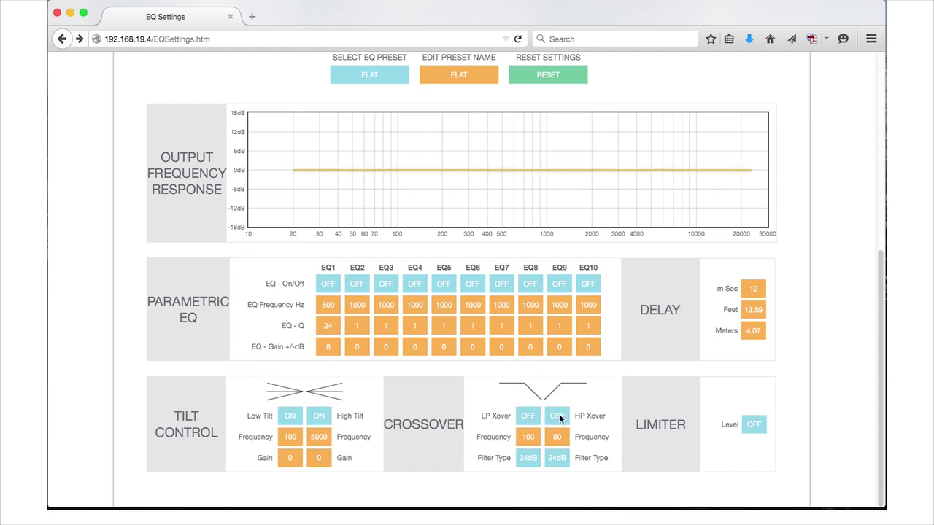
# - Turn on the high-pass crossover, set its frequency to 100 Hz, and switch it off again
pyautogui.click(560, 418)
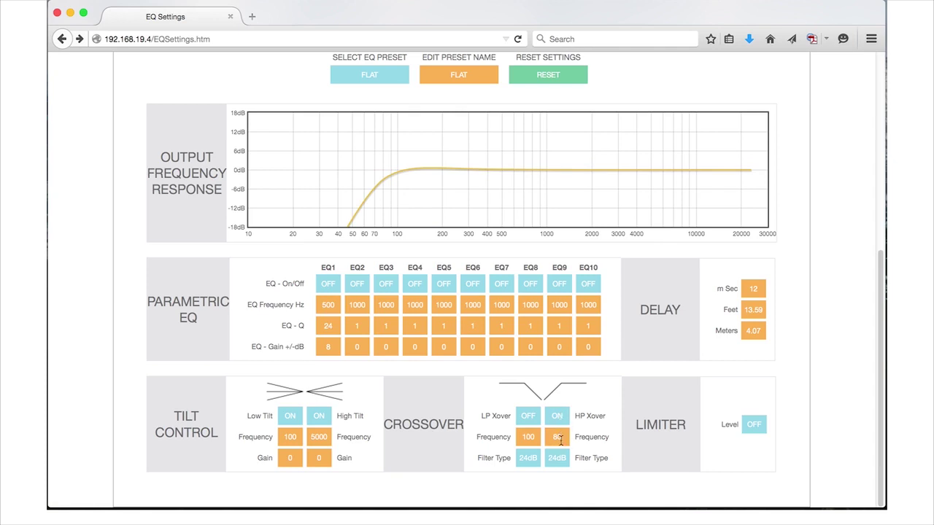
pyautogui.moveTo(563, 437); pyautogui.dragTo(543, 437)
pyautogui.write('100')
pyautogui.press('Return')
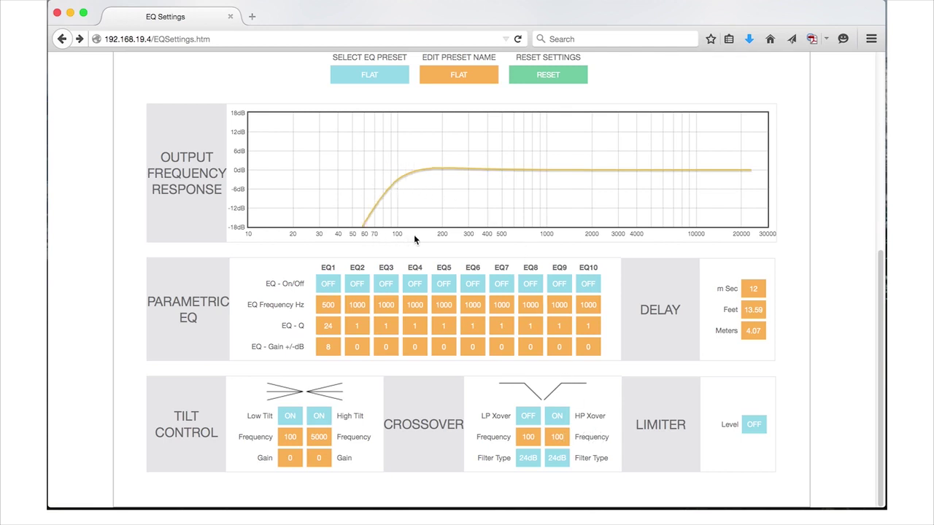
pyautogui.click(557, 416)
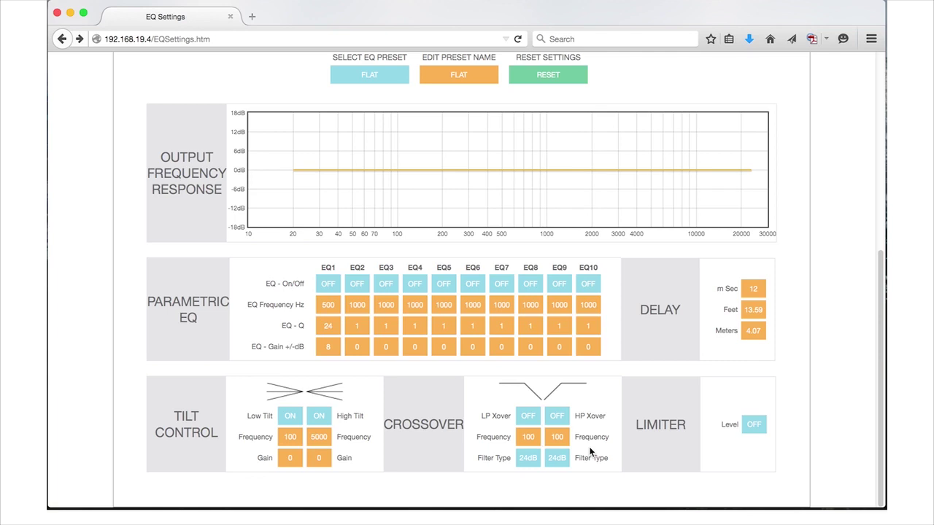
# - Try the 12dB, 18dB and 24dB filter types on the high-pass crossover
pyautogui.click(561, 460)
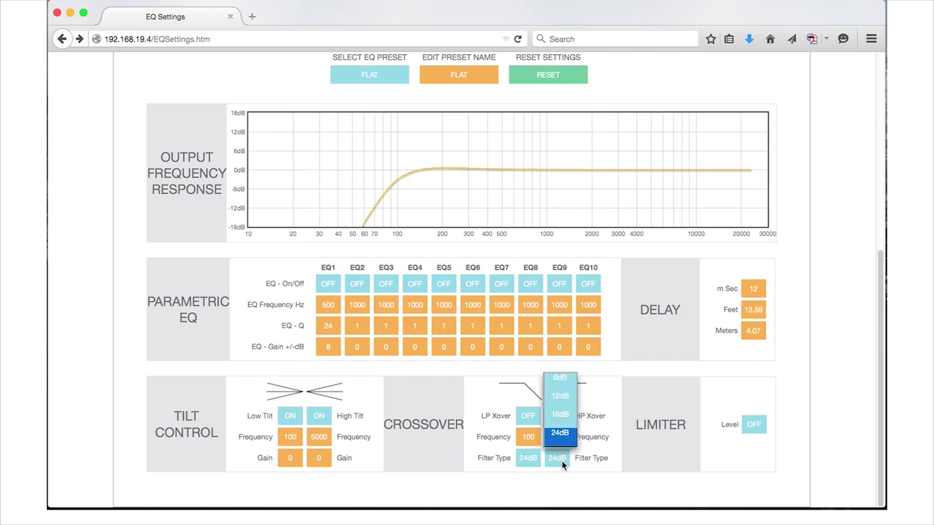
pyautogui.click(563, 398)
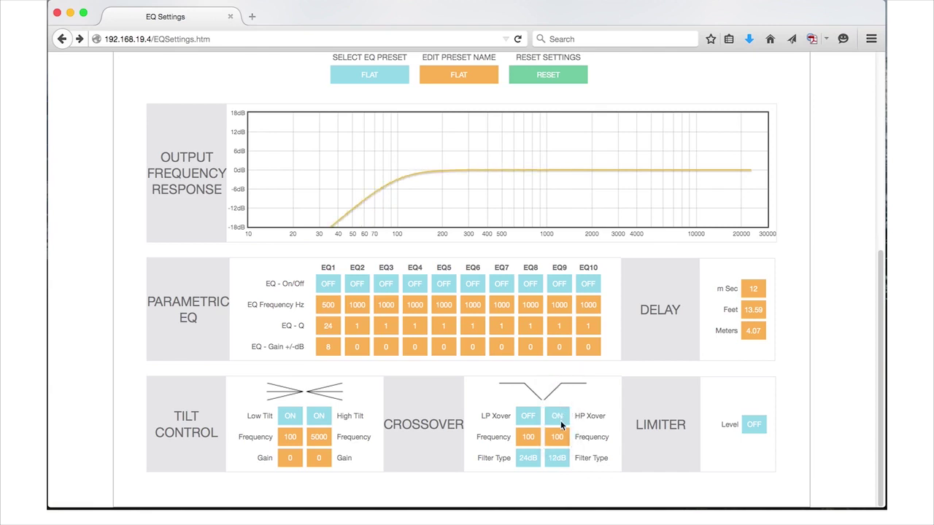
pyautogui.click(559, 457)
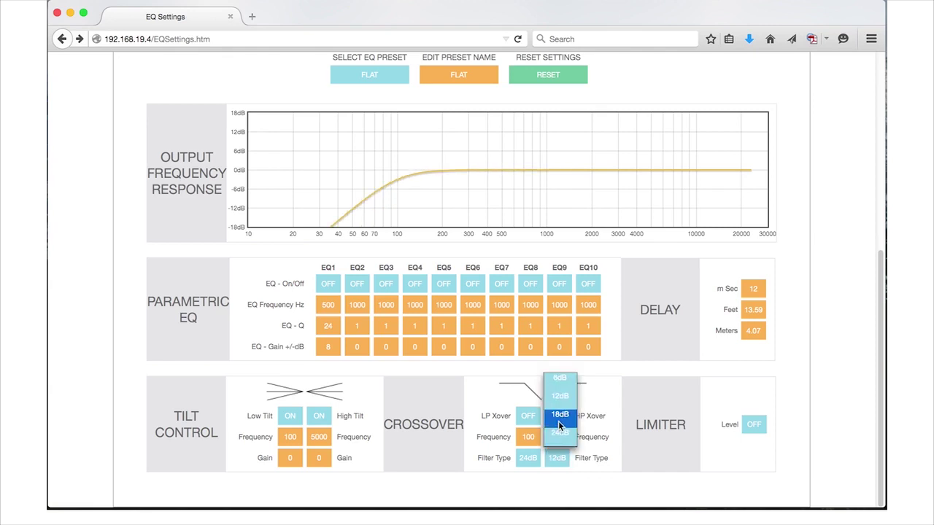
pyautogui.click(559, 421)
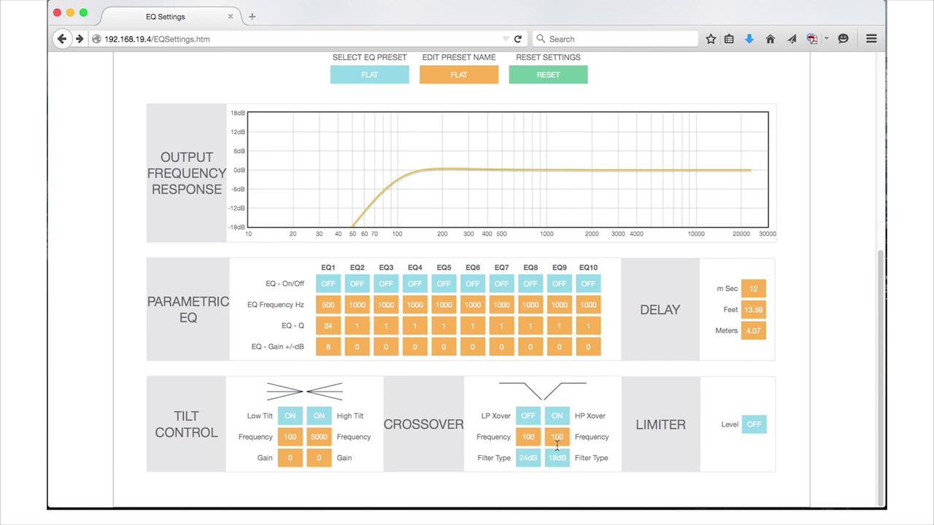
pyautogui.click(558, 458)
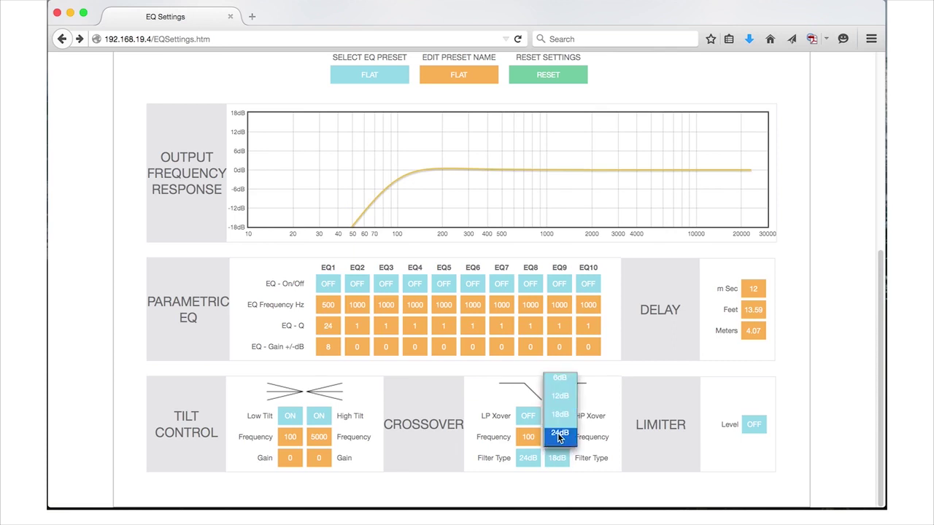
pyautogui.click(560, 435)
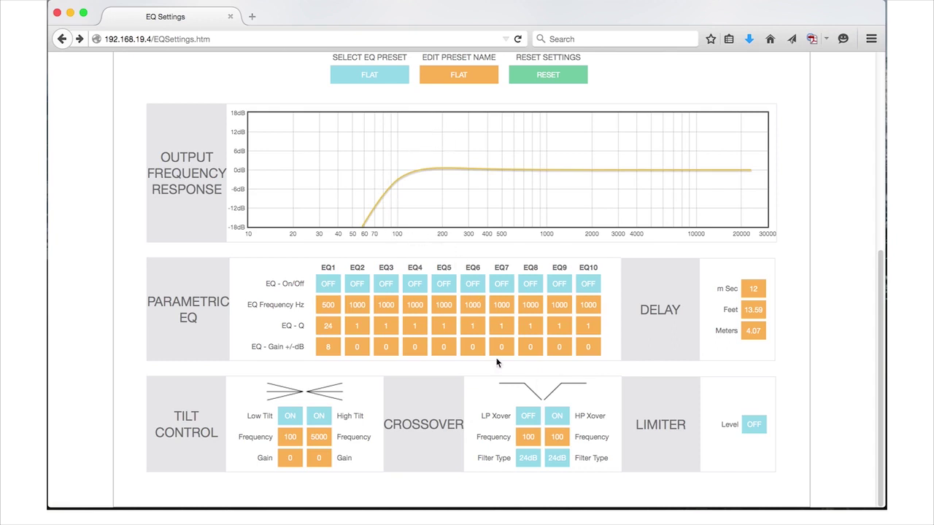
# - Set the high-pass crossover's filter type to 6dB and switch that crossover off
pyautogui.click(556, 458)
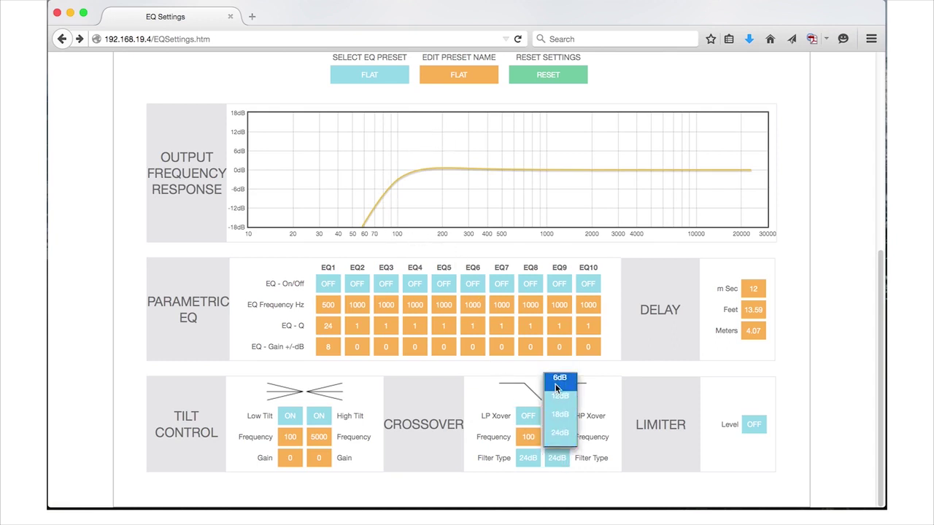
pyautogui.click(556, 379)
pyautogui.click(558, 416)
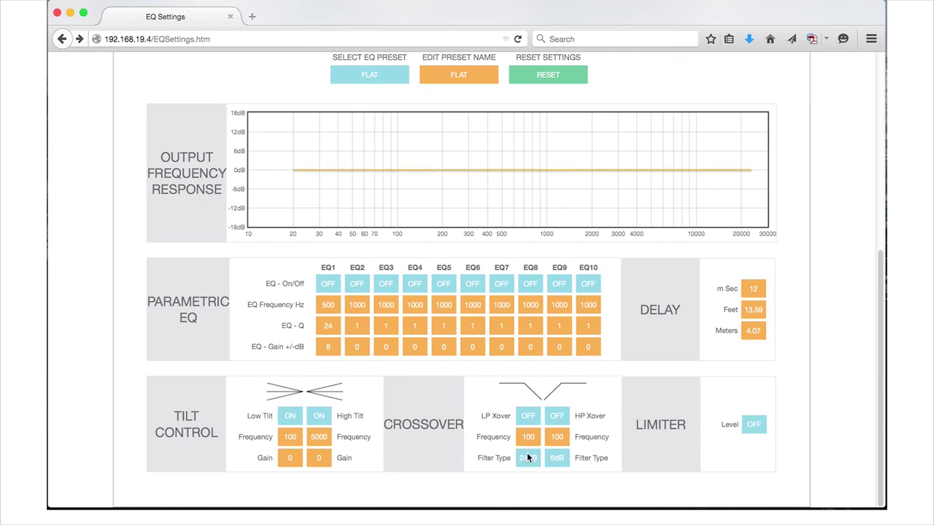
# - Turn on the low-pass crossover, set its filter type to 12dB, and switch it off again
pyautogui.click(528, 422)
pyautogui.click(529, 459)
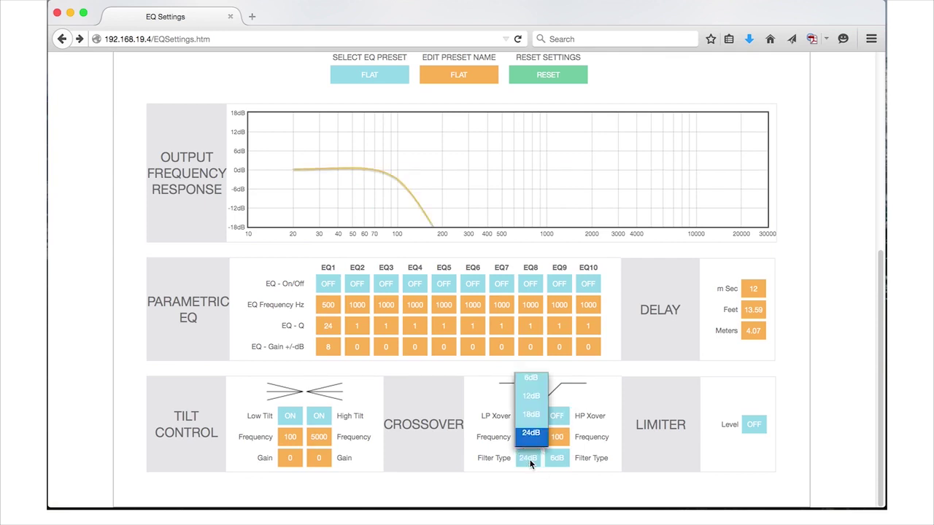
pyautogui.click(530, 398)
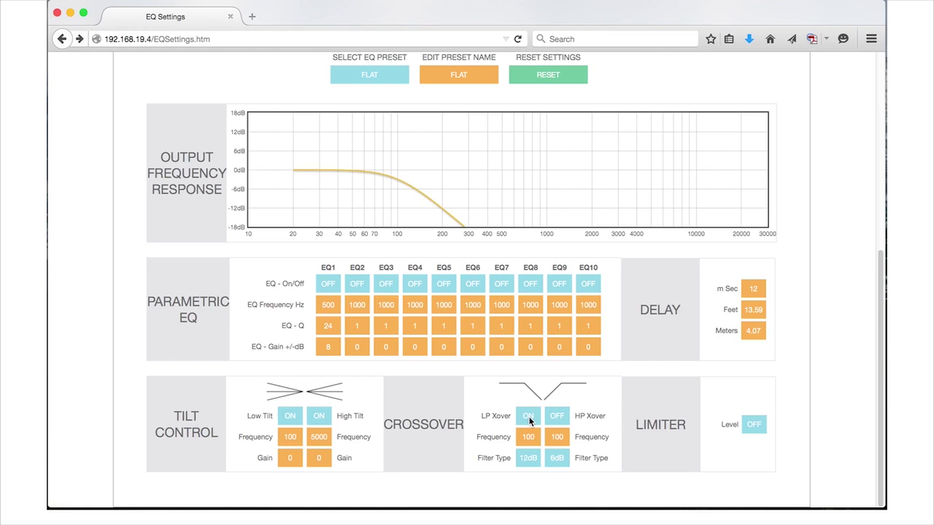
pyautogui.click(529, 418)
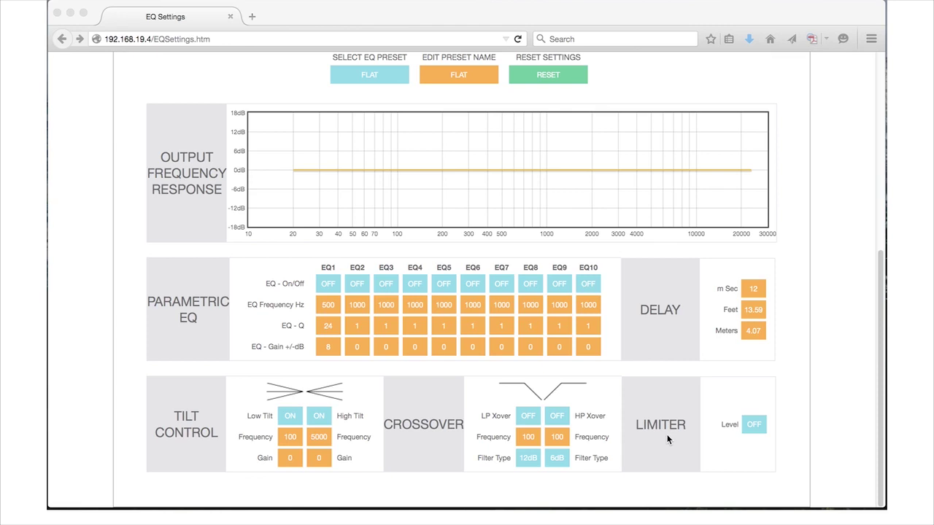
# - Set the limiter level to -3dB and -6dB in turn, ending at -9dB
pyautogui.click(758, 427)
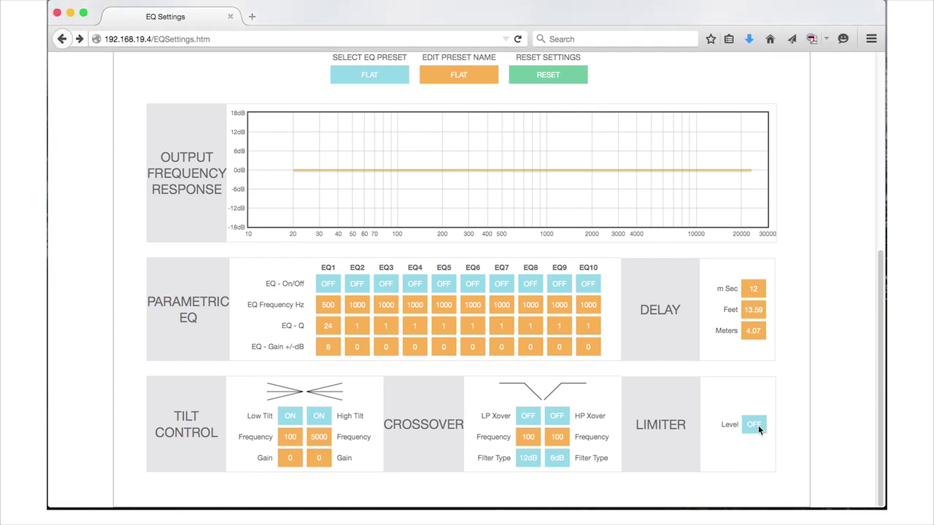
pyautogui.click(759, 425)
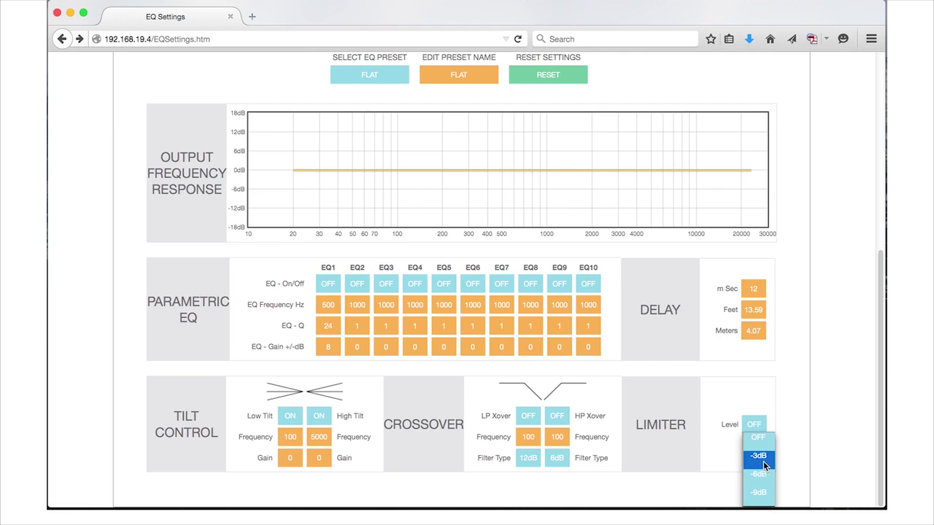
pyautogui.click(763, 461)
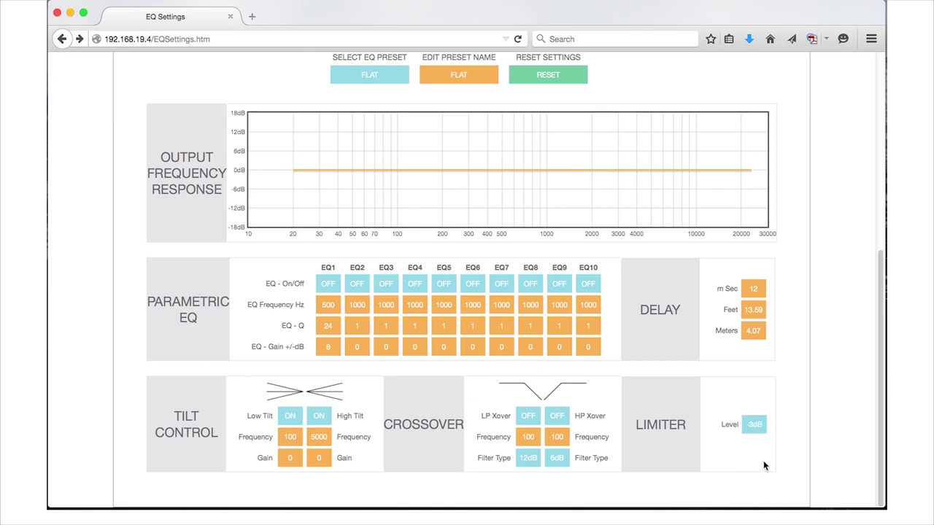
pyautogui.click(755, 425)
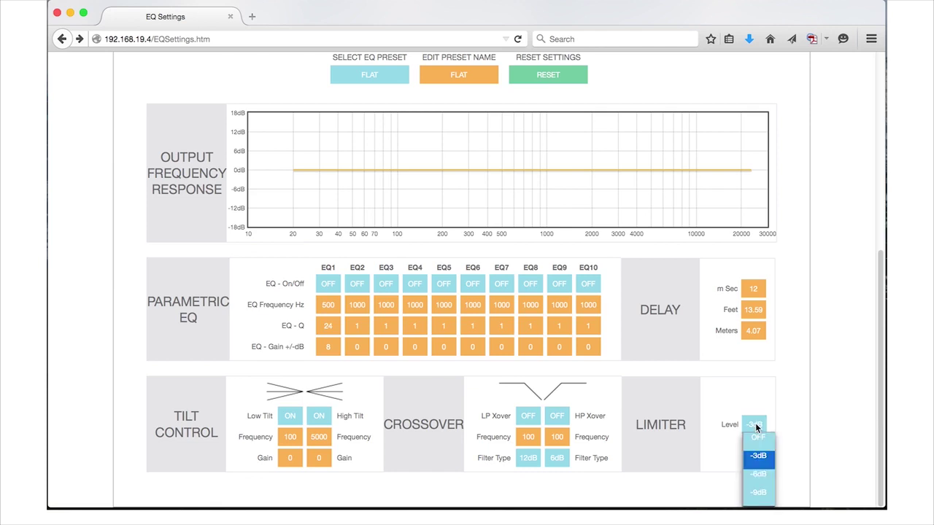
pyautogui.click(759, 474)
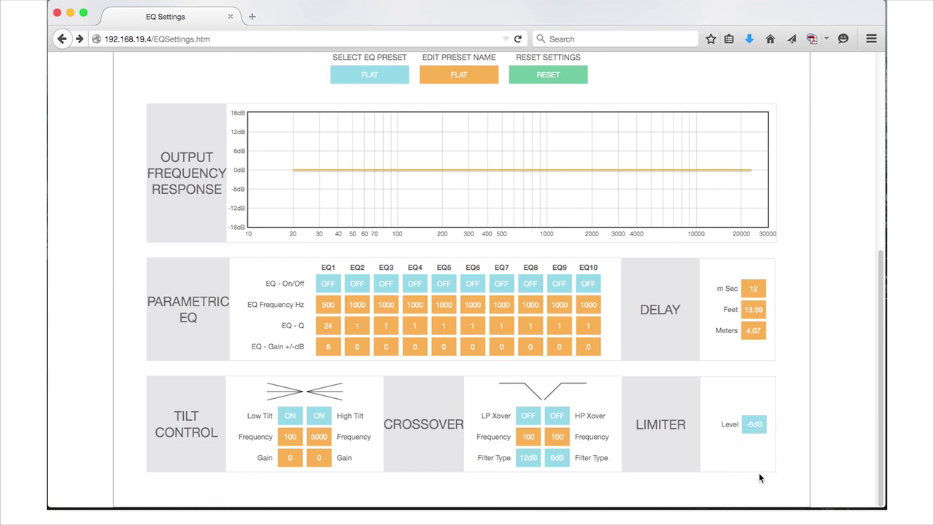
pyautogui.click(759, 429)
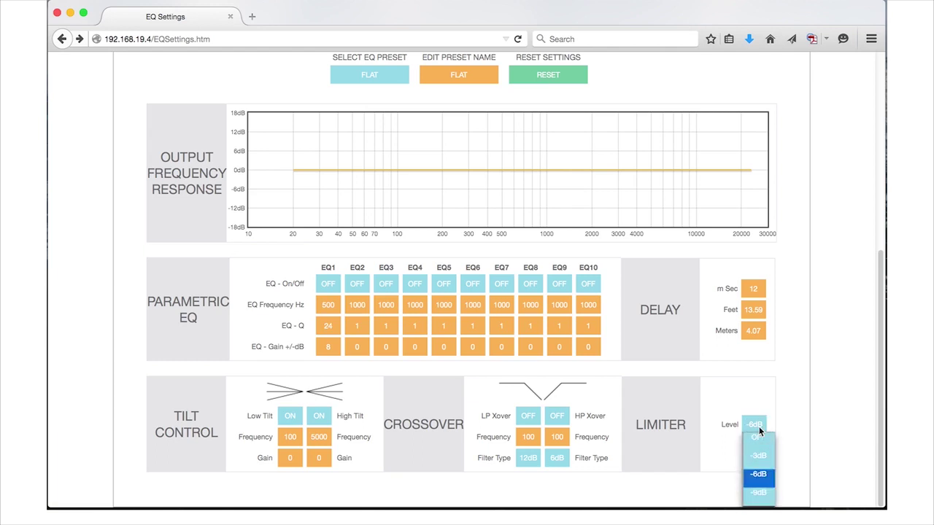
pyautogui.click(761, 495)
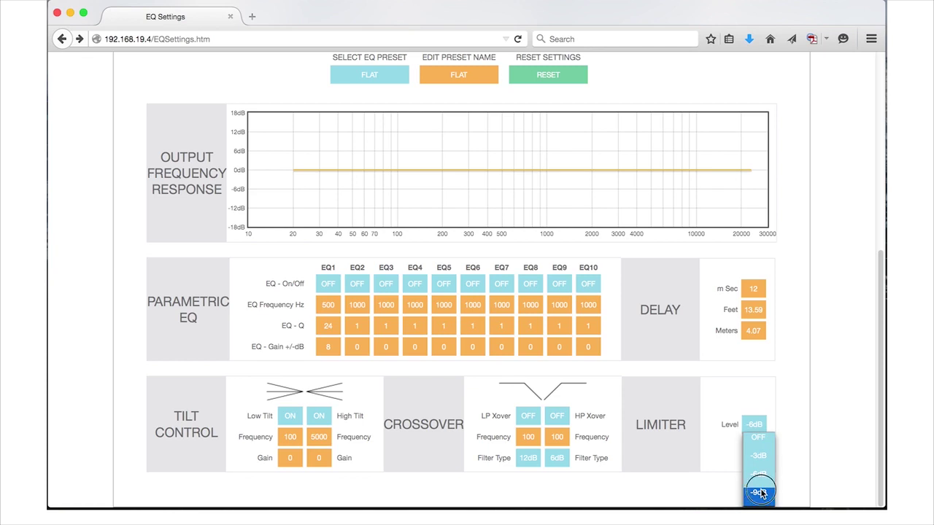